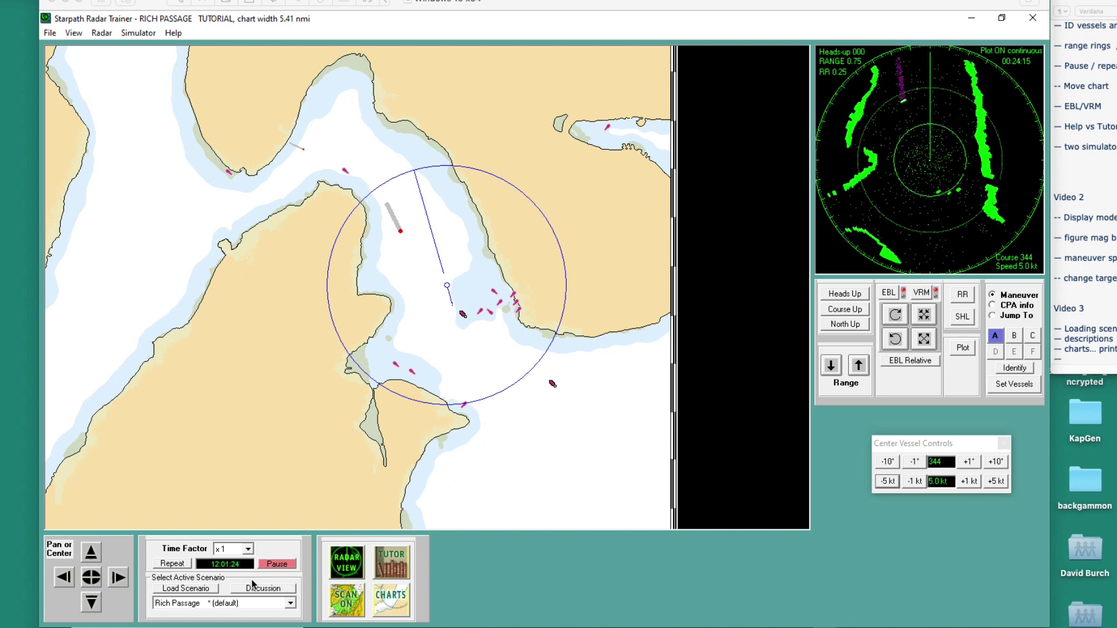
Step: Reload the Rich Passage scenario and set the radar display to heads-up
click(187, 592)
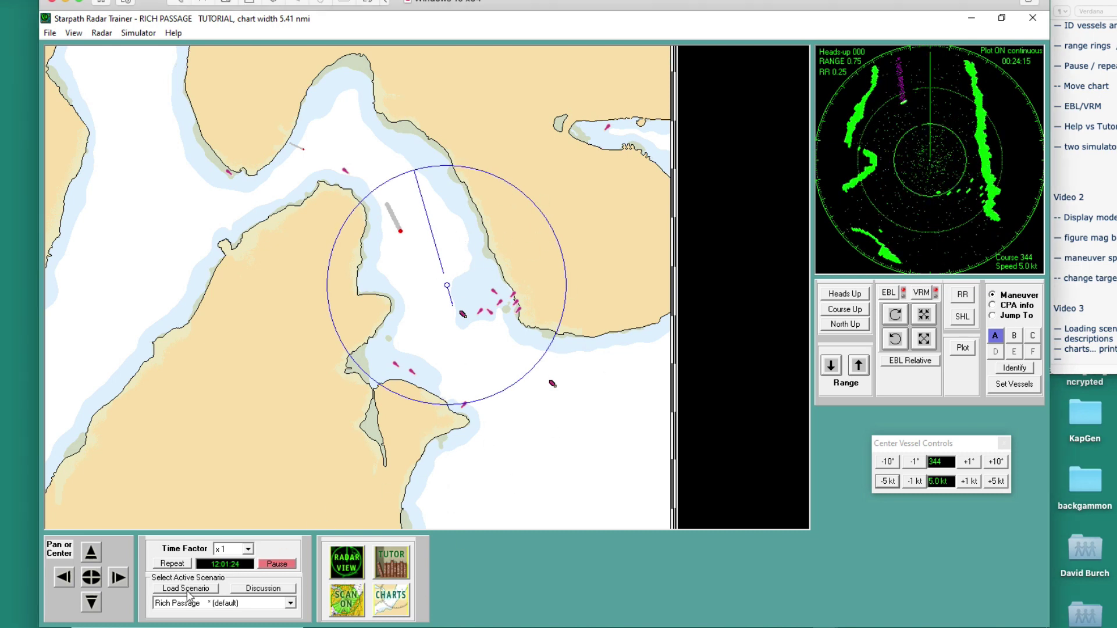
click(187, 592)
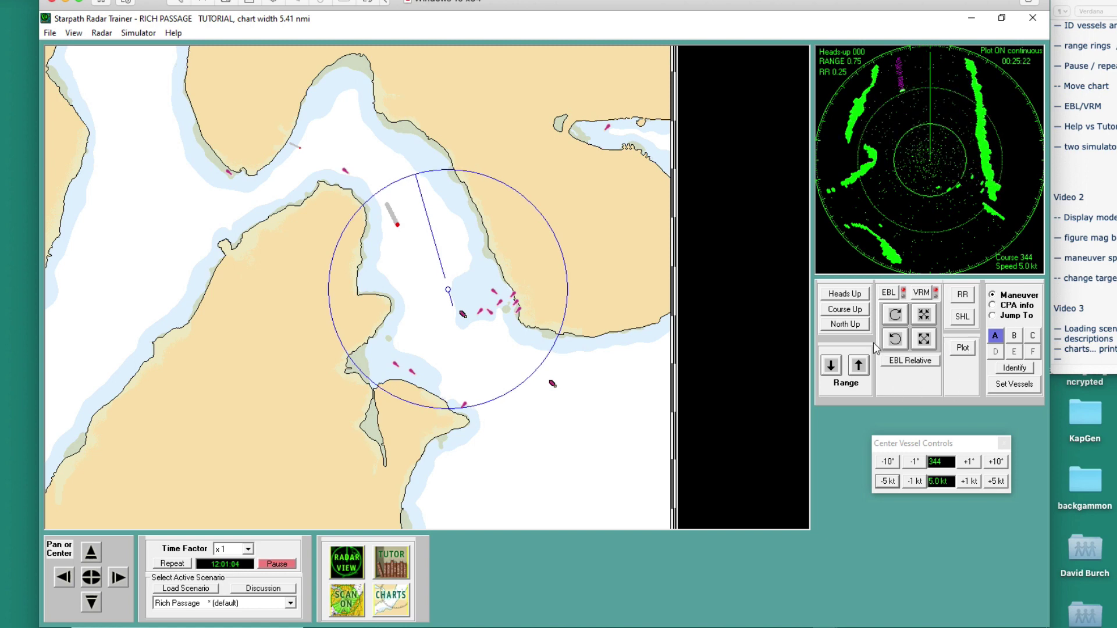
click(847, 298)
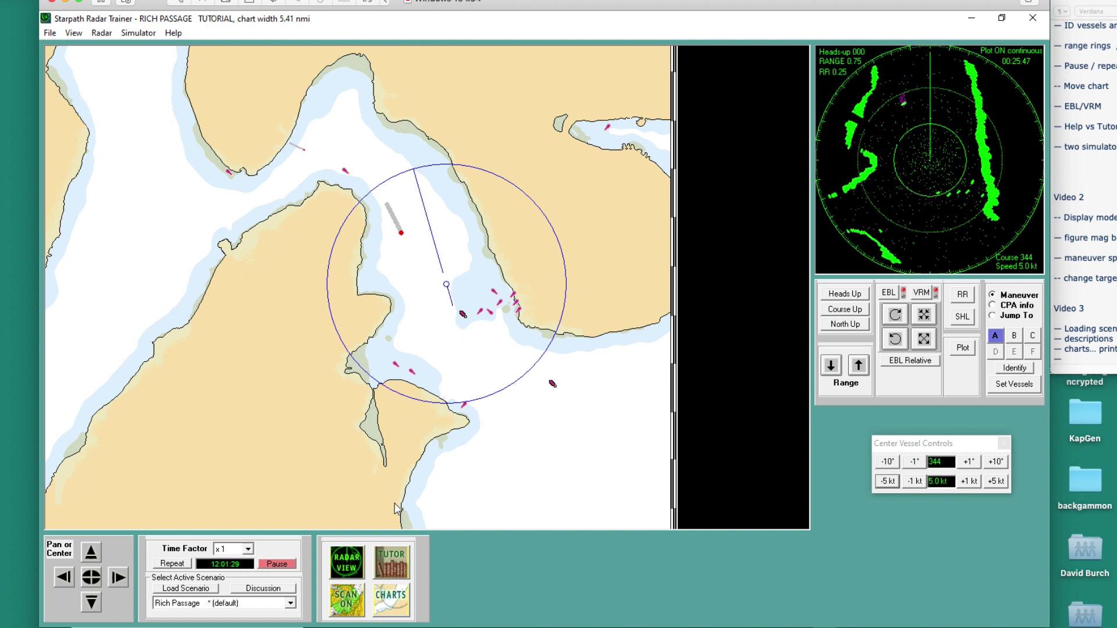
click(346, 601)
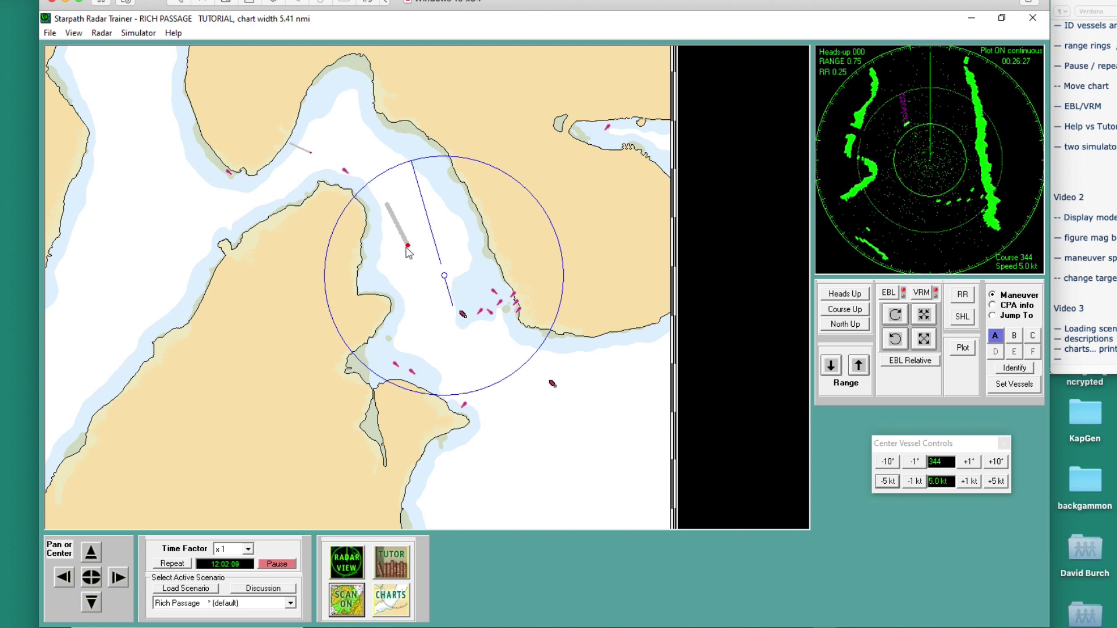
Step: Slow the center vessel to 3.0 kt
drag(1008, 445, 791, 382)
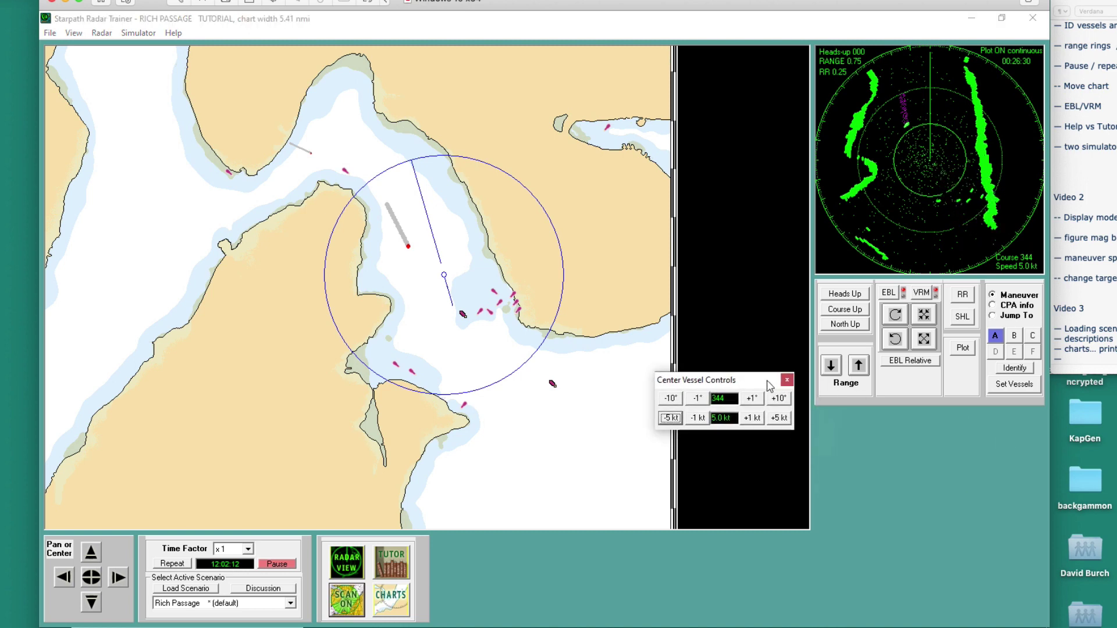
click(698, 418)
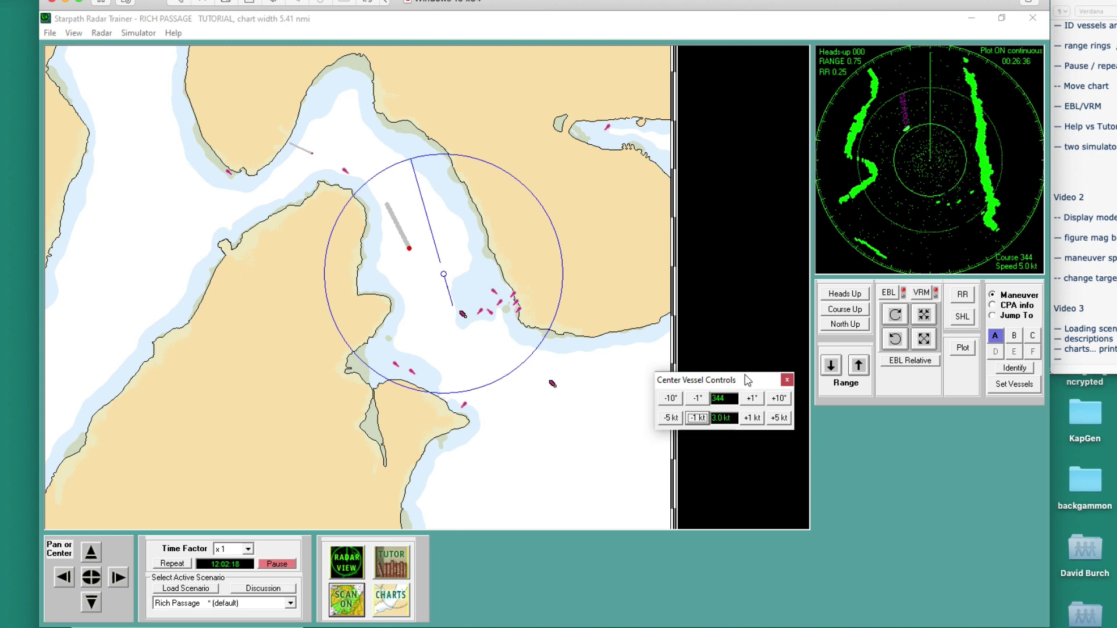
drag(748, 378, 955, 455)
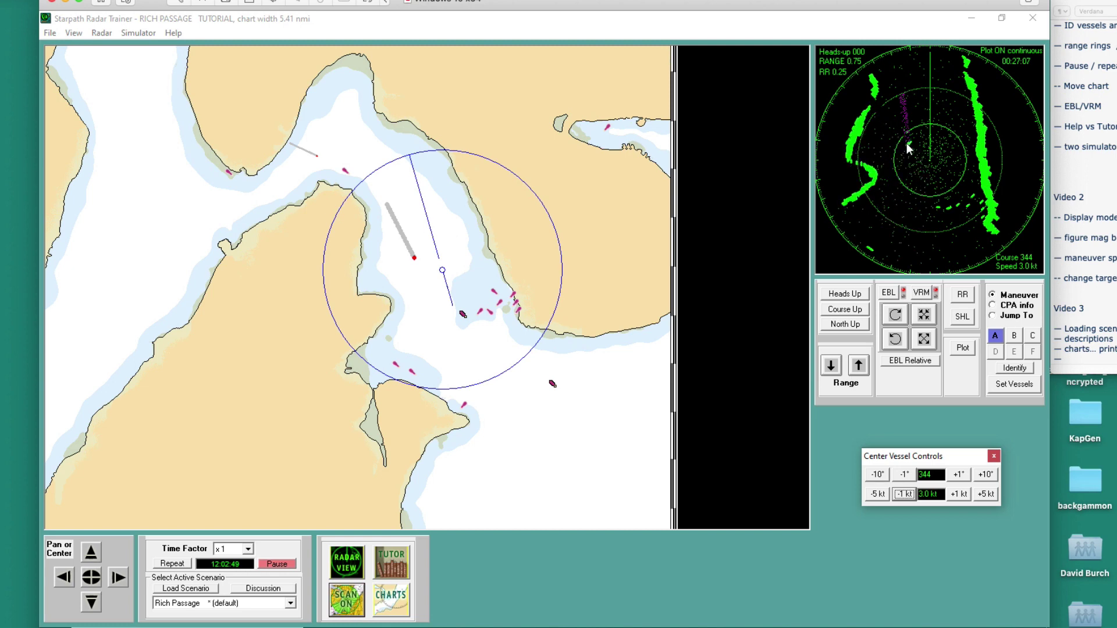
Step: Change target vessel B's speed to 2.0 kt with the Maneuver option
click(1018, 300)
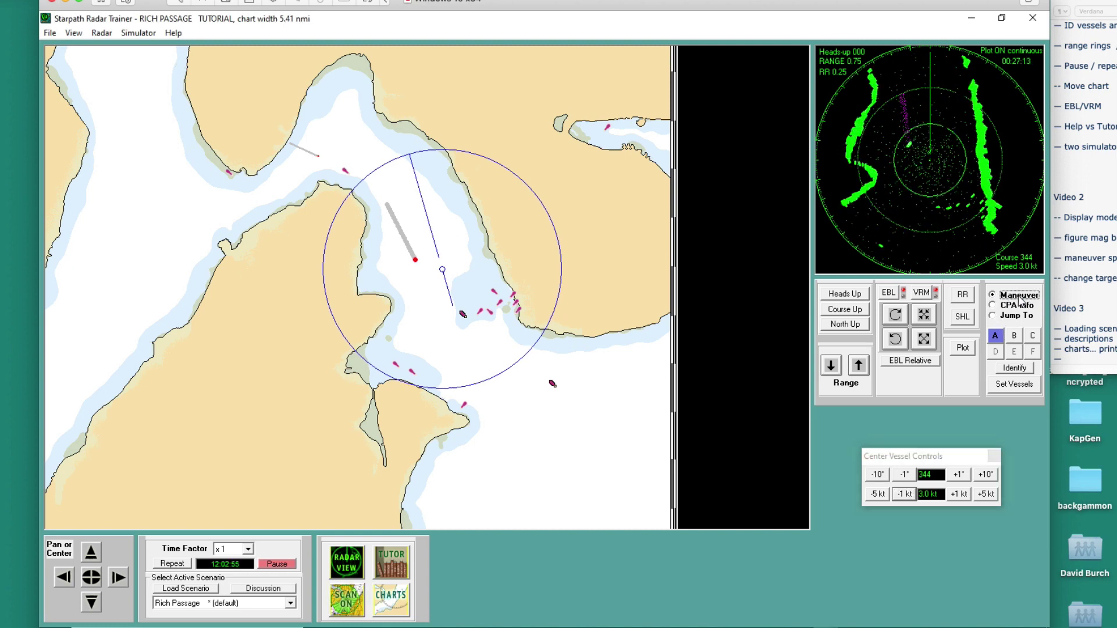
click(1016, 368)
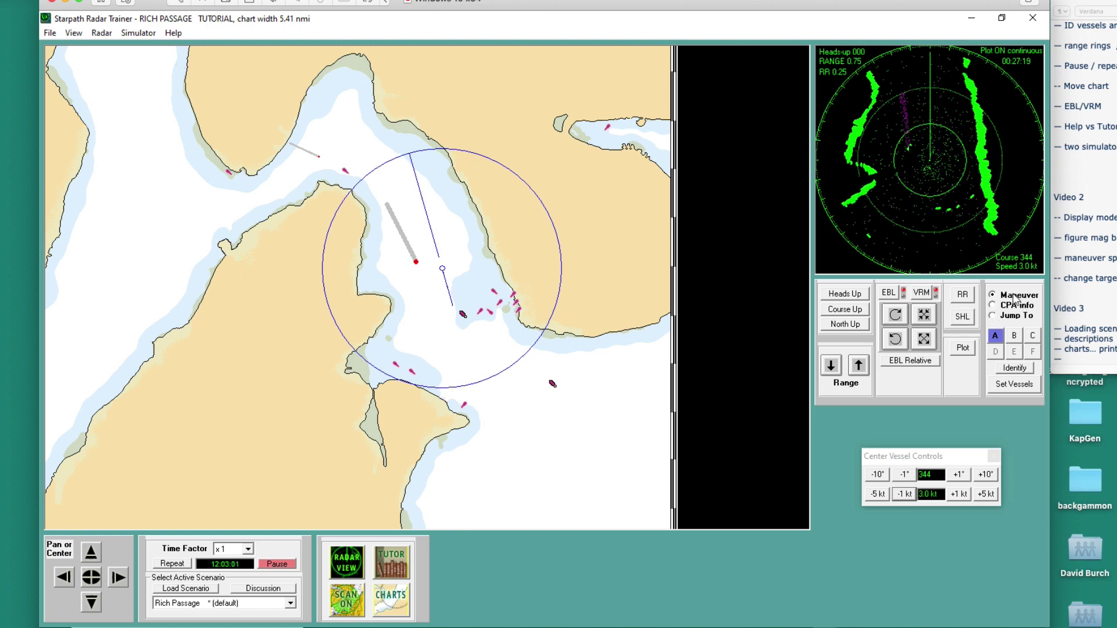
click(1014, 336)
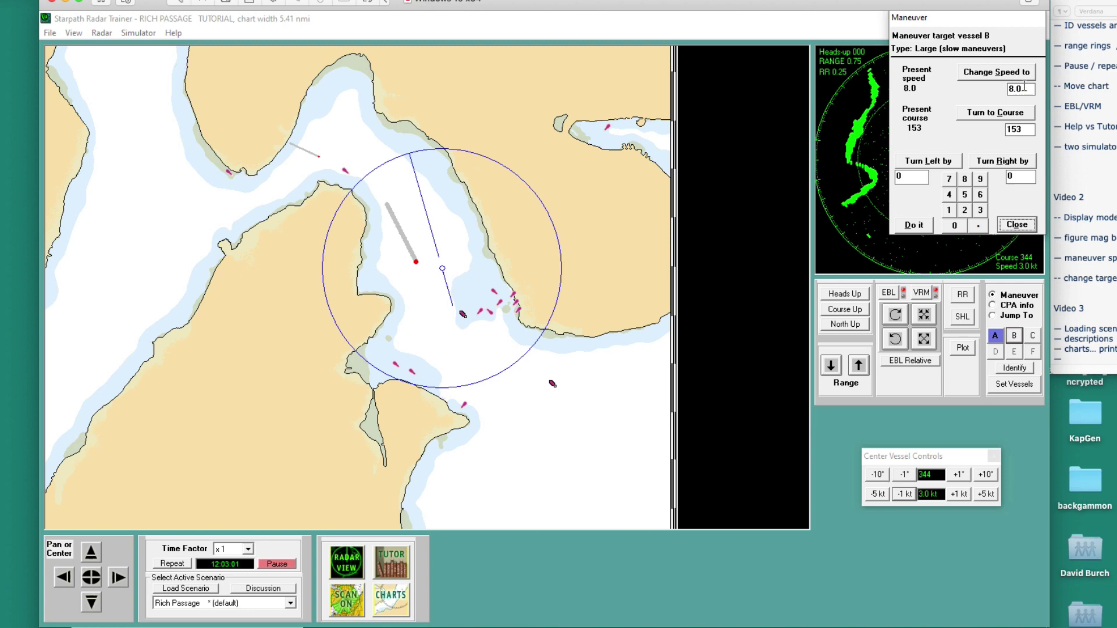
drag(1025, 87, 985, 86)
click(909, 227)
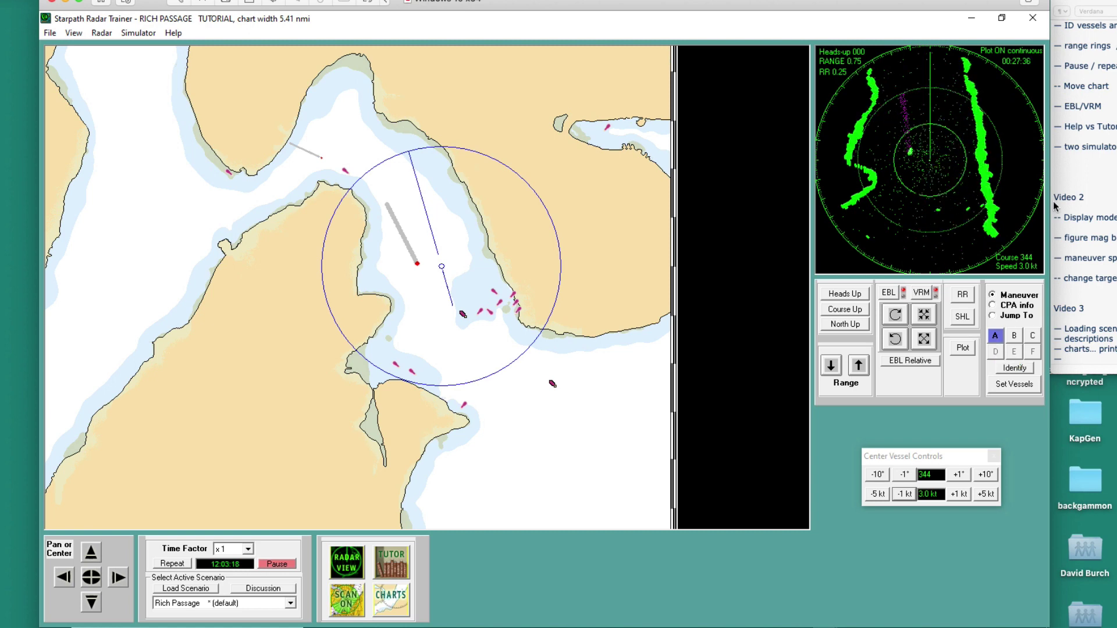
Step: Maneuver target vessel B with a turn to the right
click(1014, 336)
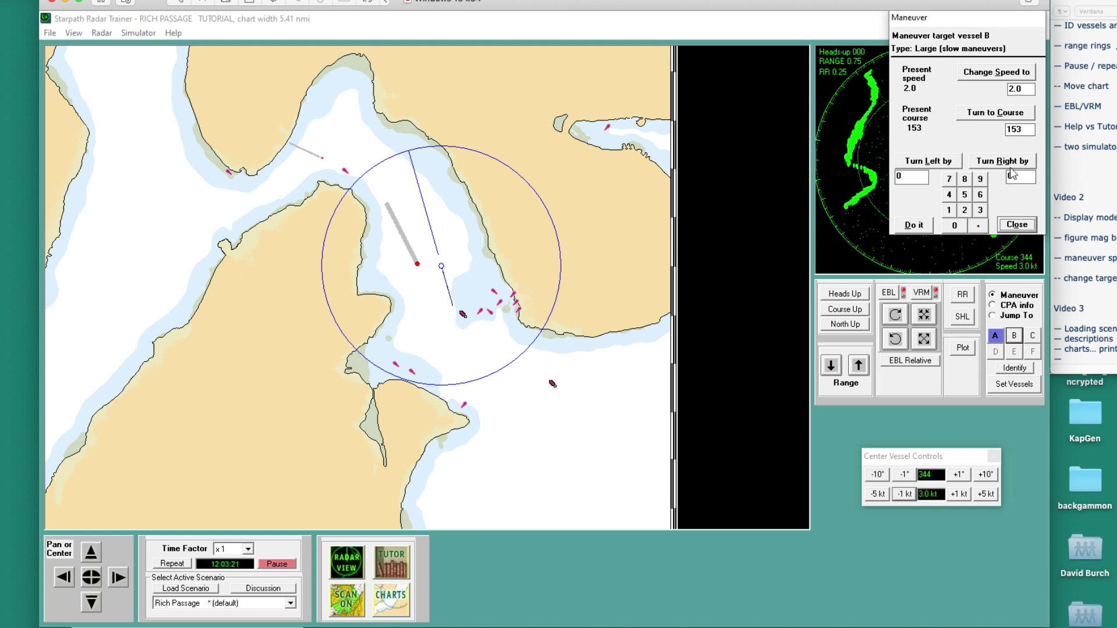
click(950, 211)
click(1021, 176)
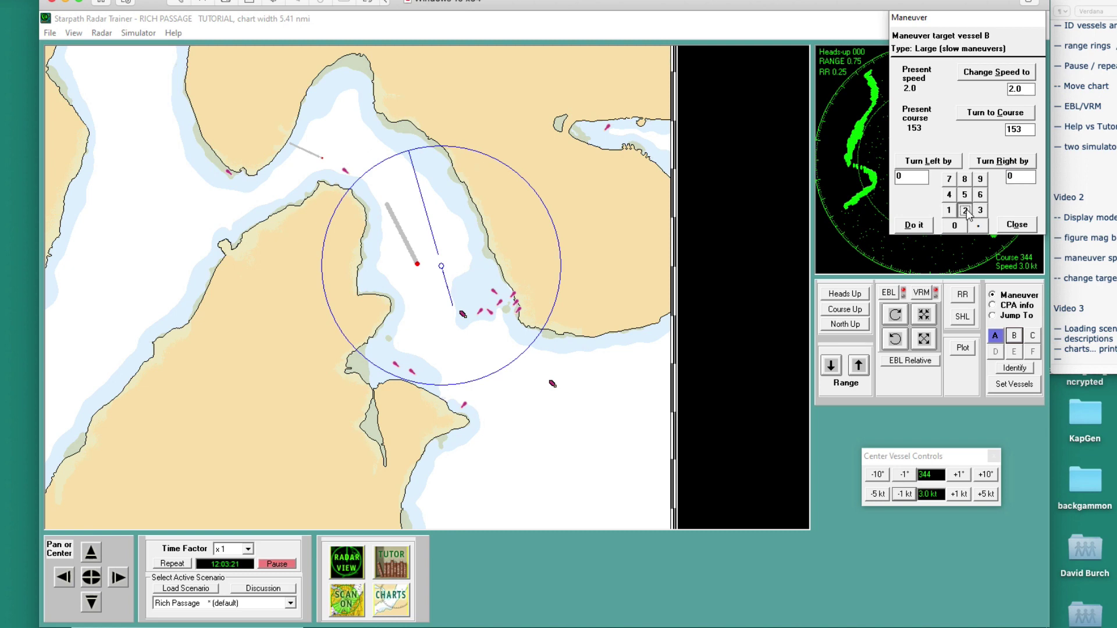
click(1024, 175)
key(BackSpace)
click(955, 226)
click(920, 226)
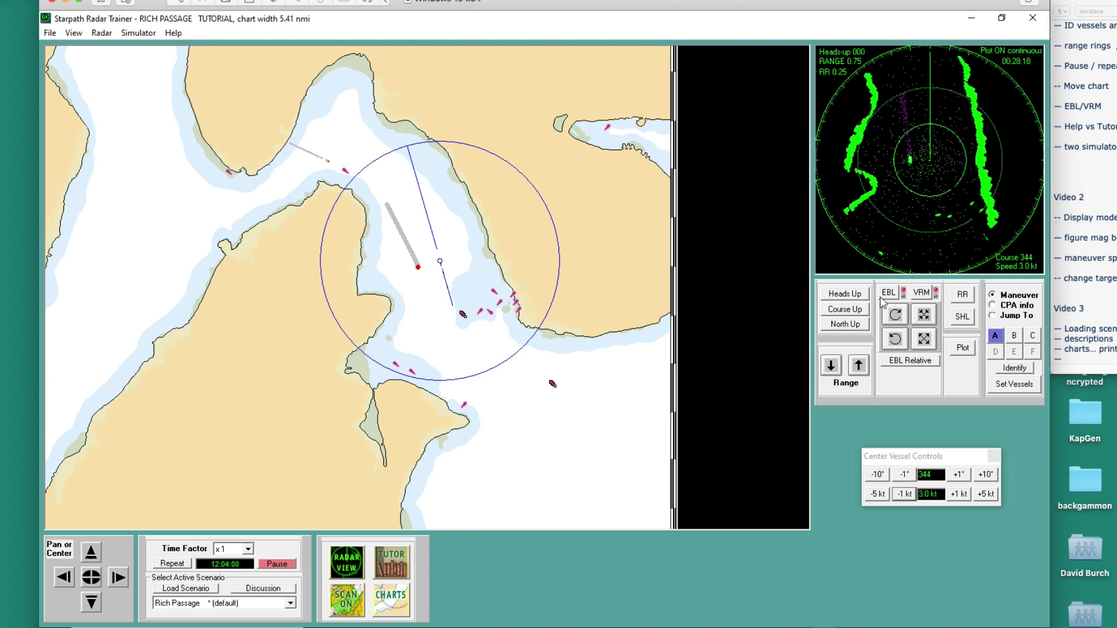
Step: Turn the center vessel right by 40° to course 024
click(986, 475)
click(986, 475)
click(986, 475)
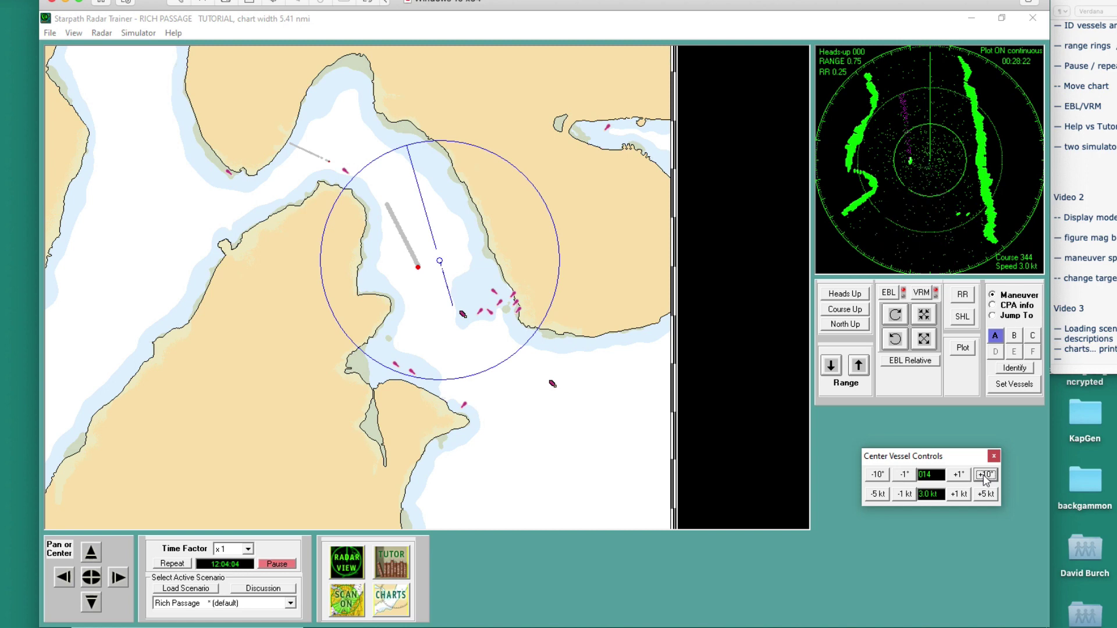
click(986, 475)
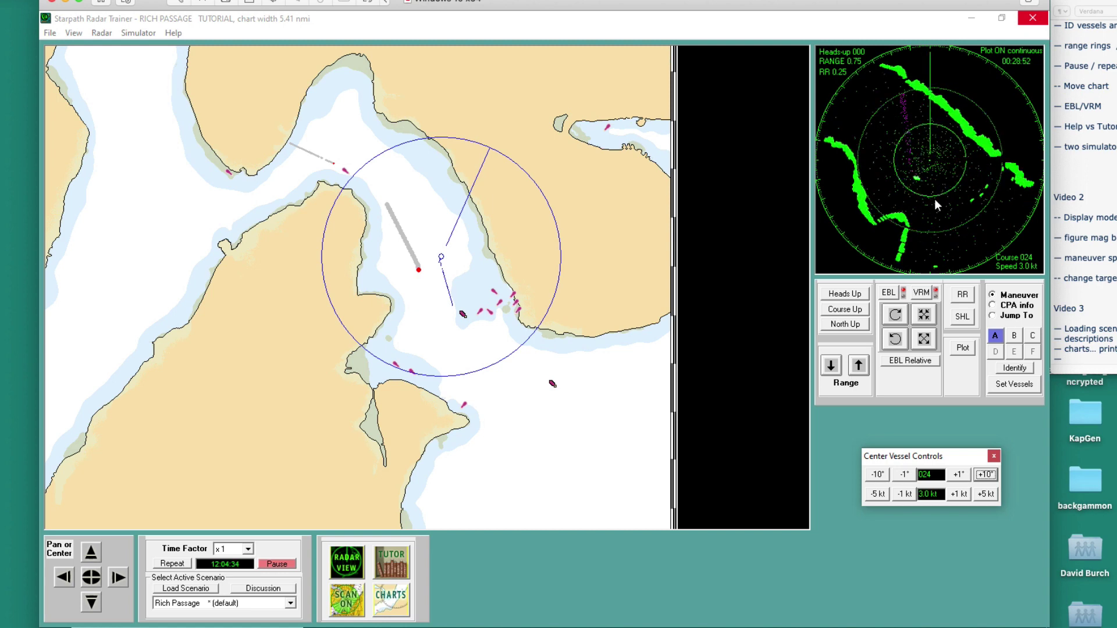
Step: Restart the Rich Passage scenario and align the electronic bearing line with the approaching target at 342 R
click(184, 591)
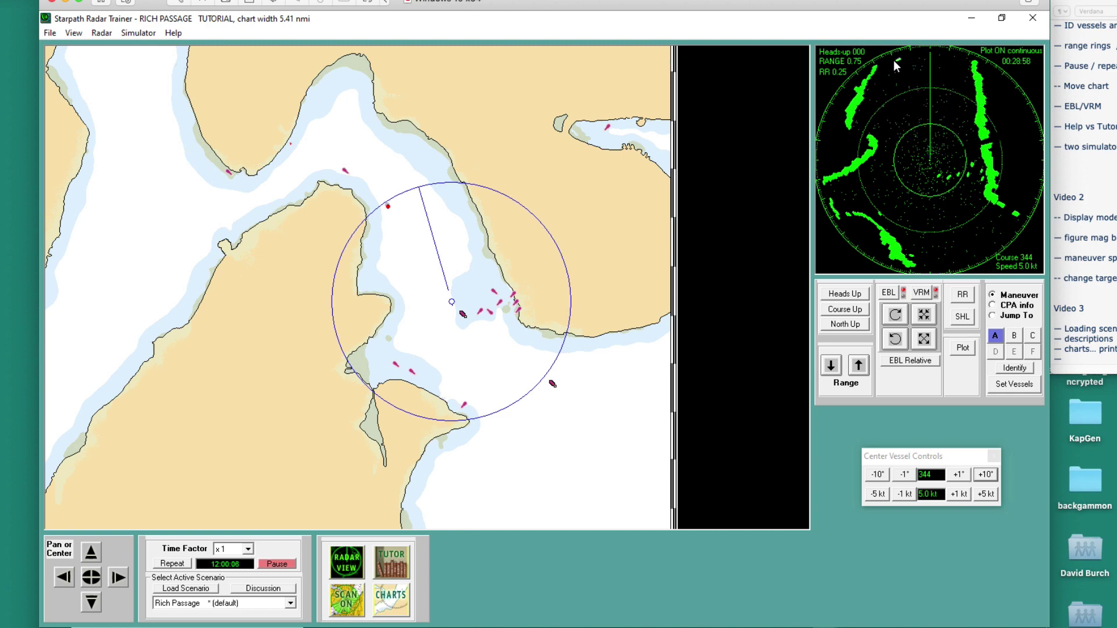
click(899, 58)
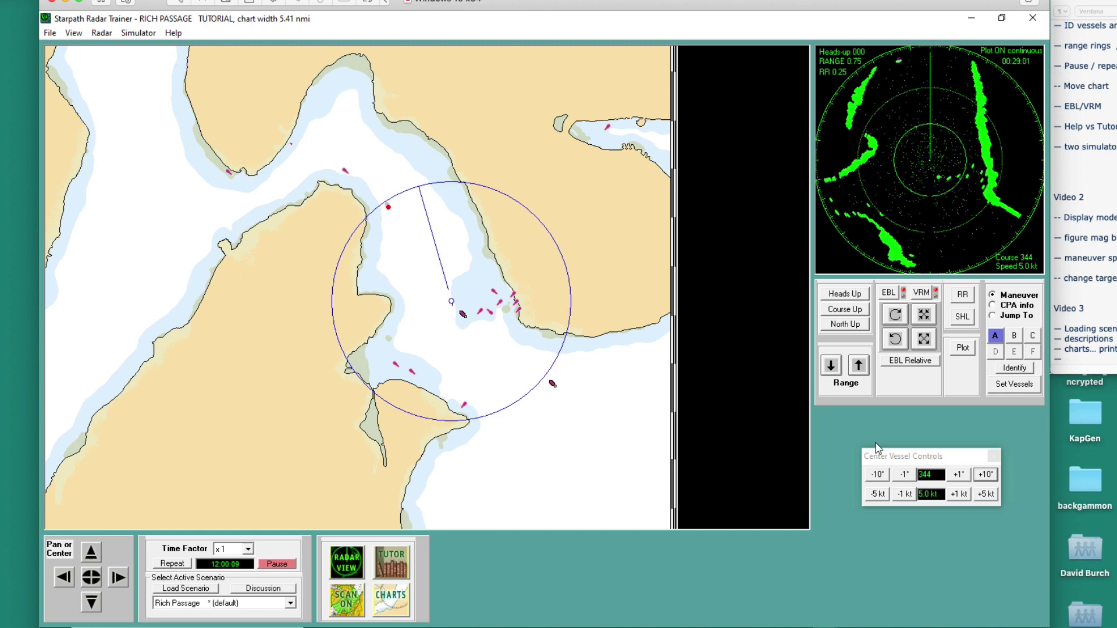
click(890, 293)
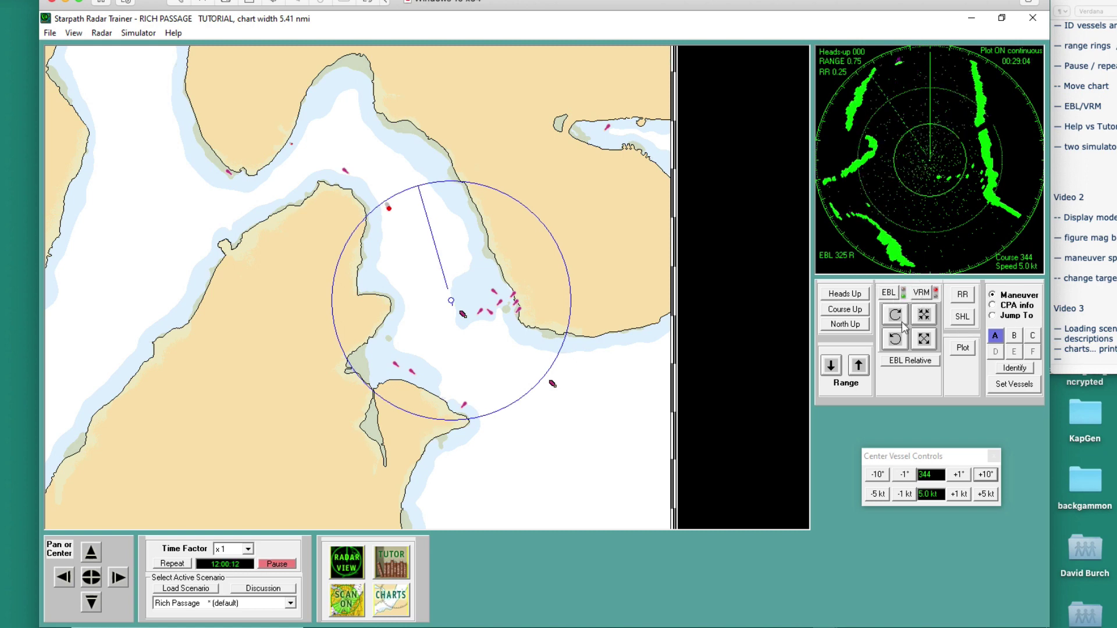
click(896, 340)
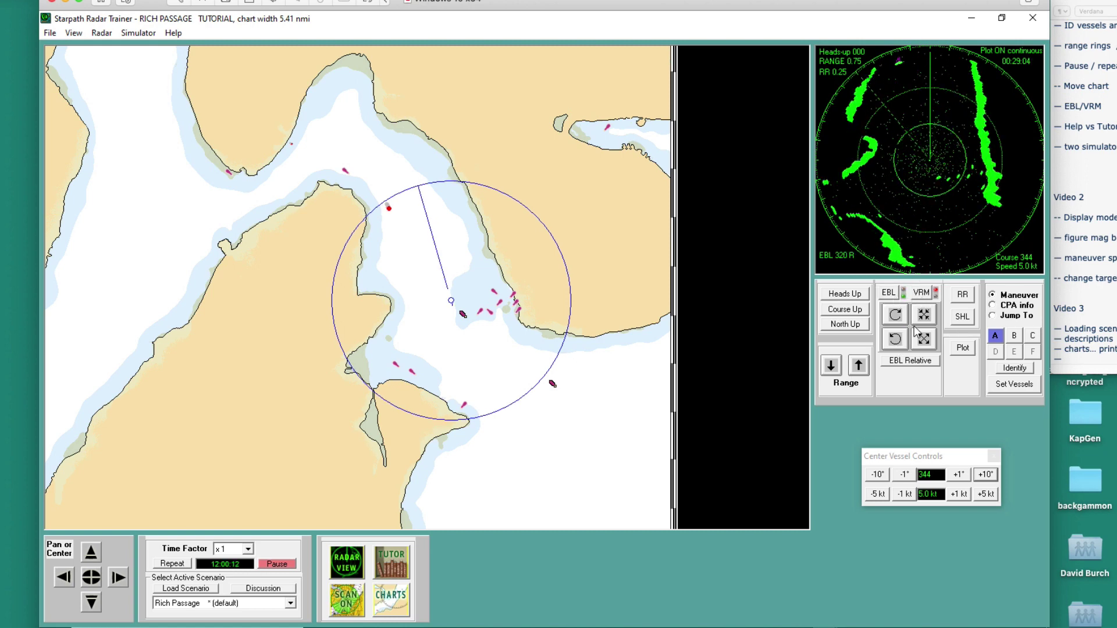
click(896, 316)
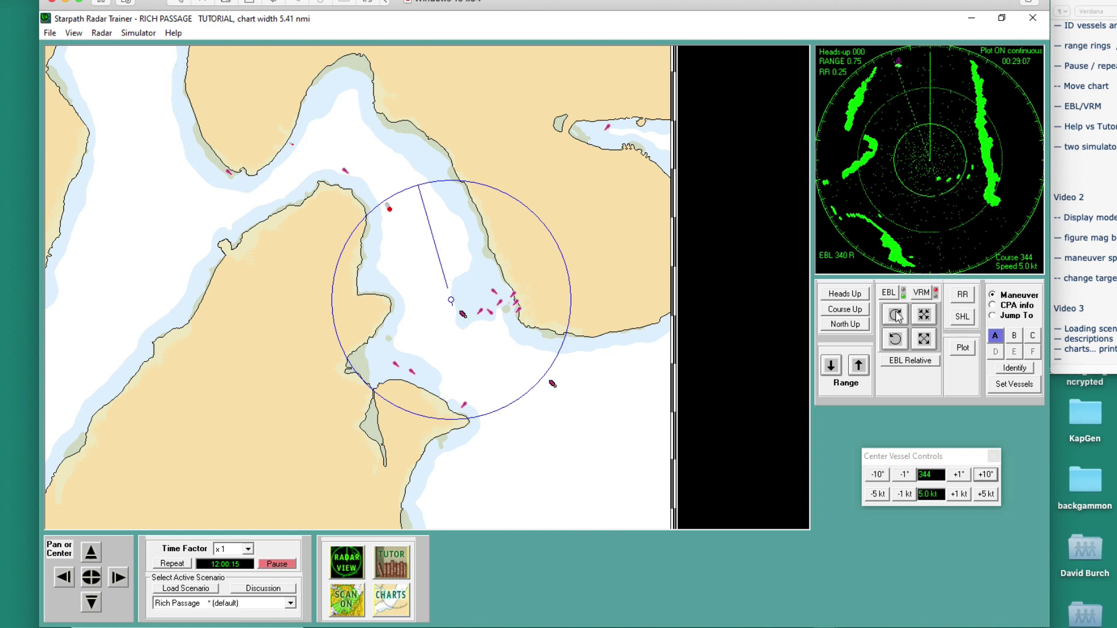
click(896, 316)
click(897, 316)
click(897, 316)
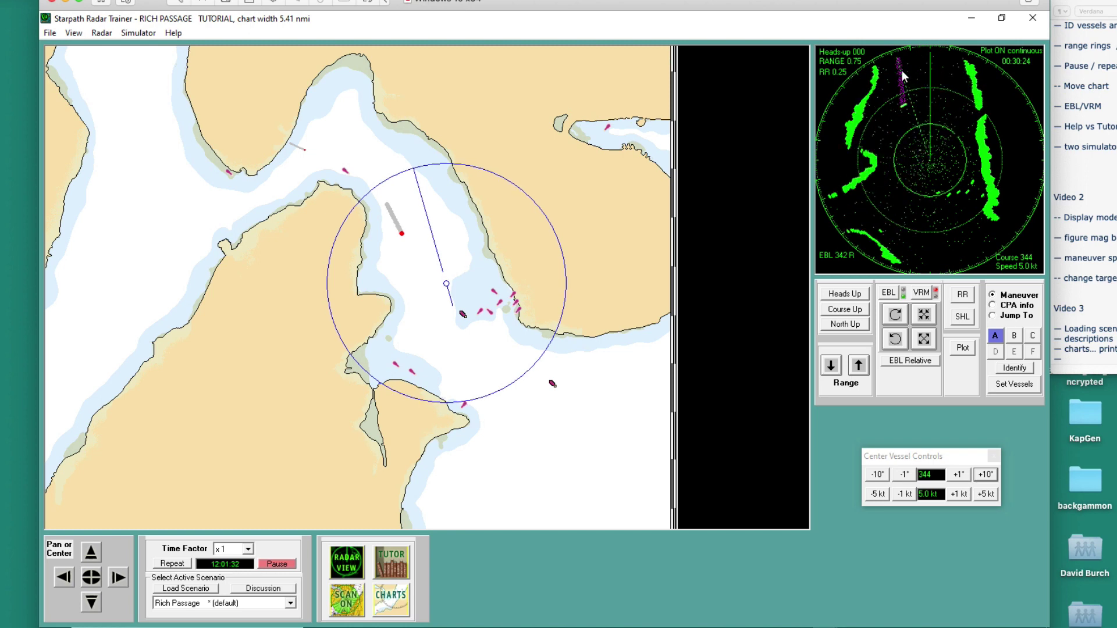
Step: Switch the radar display to north-up and rotate the electronic bearing line to true north at 000
click(841, 324)
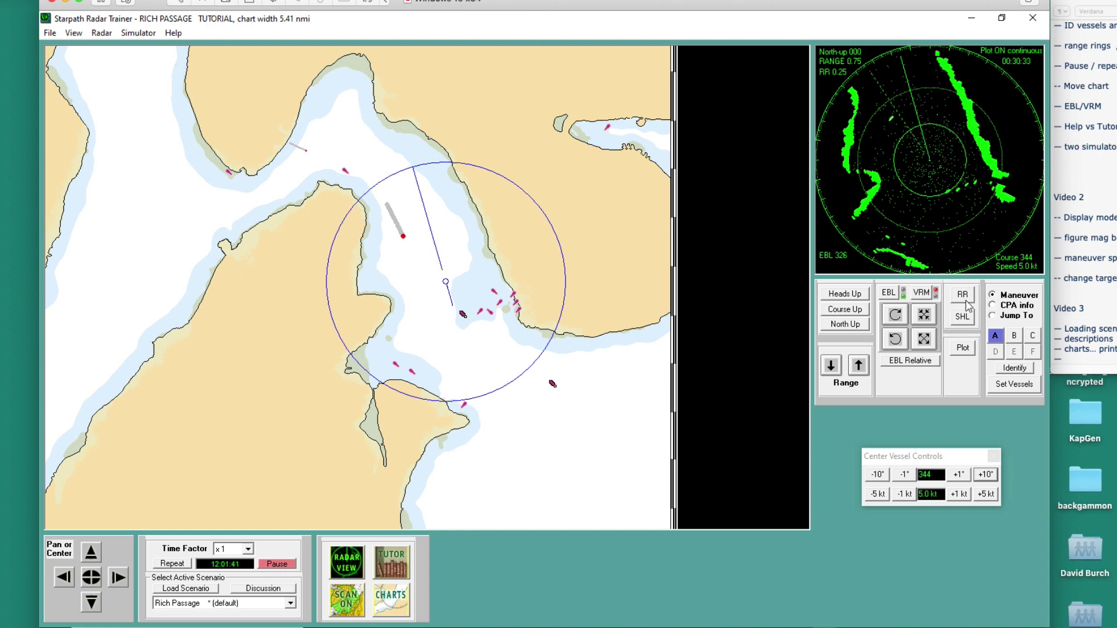
click(963, 317)
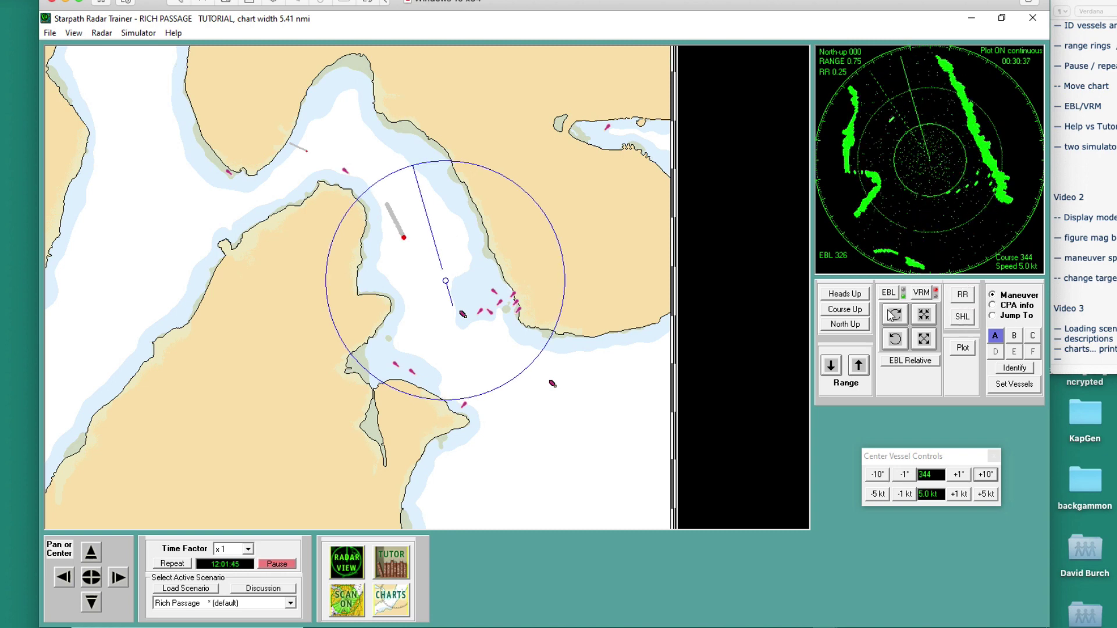
click(891, 294)
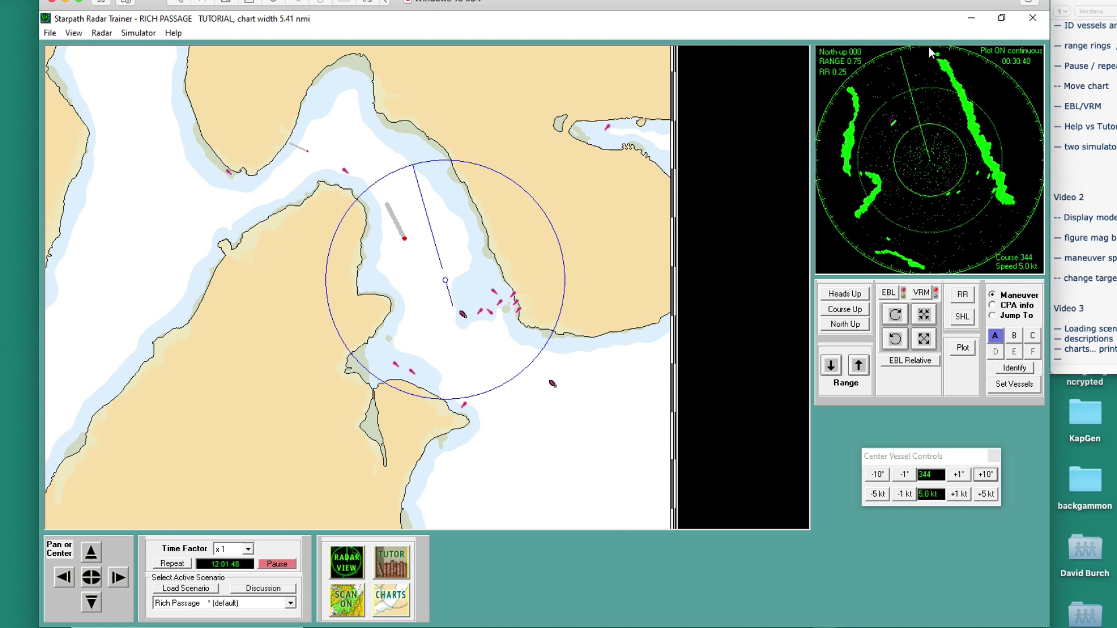
click(888, 292)
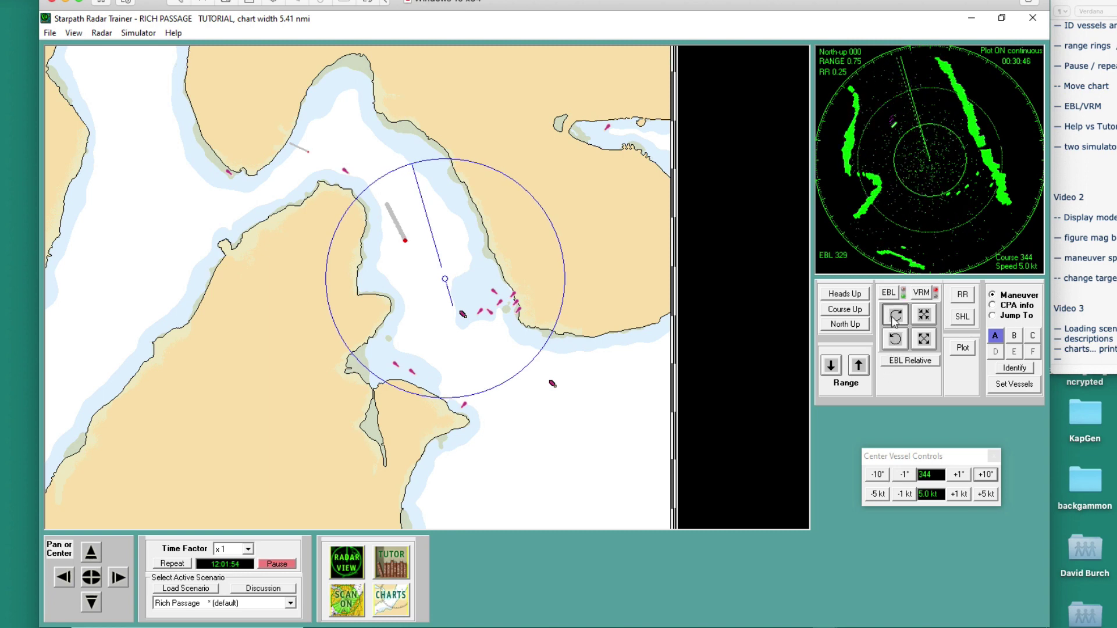
click(895, 319)
click(896, 316)
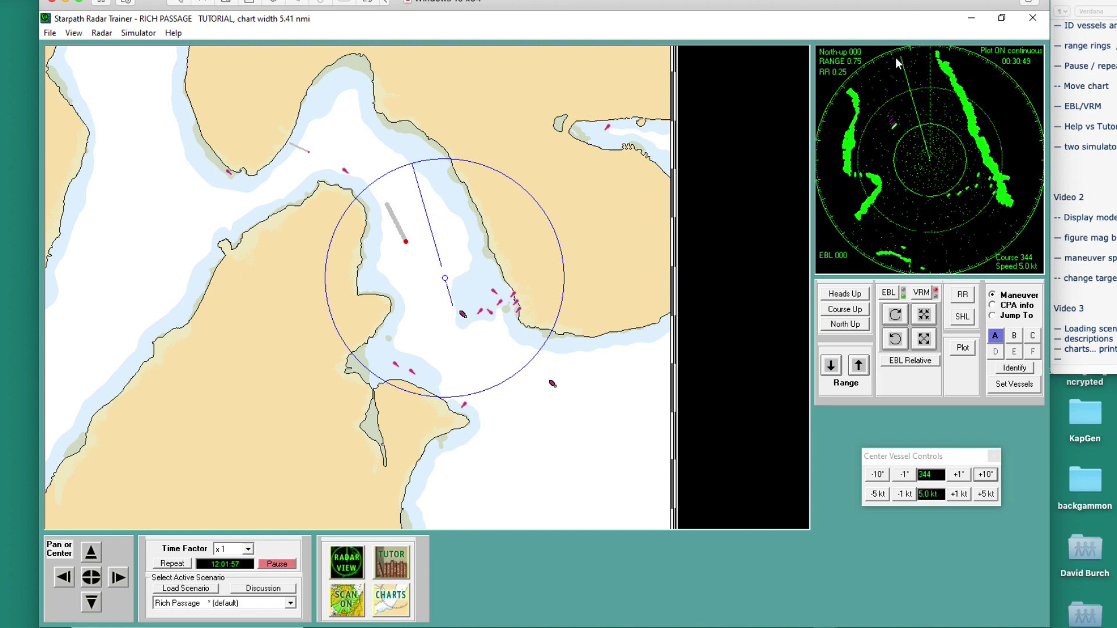
Step: Rotate the electronic bearing line counterclockwise to 313
click(896, 340)
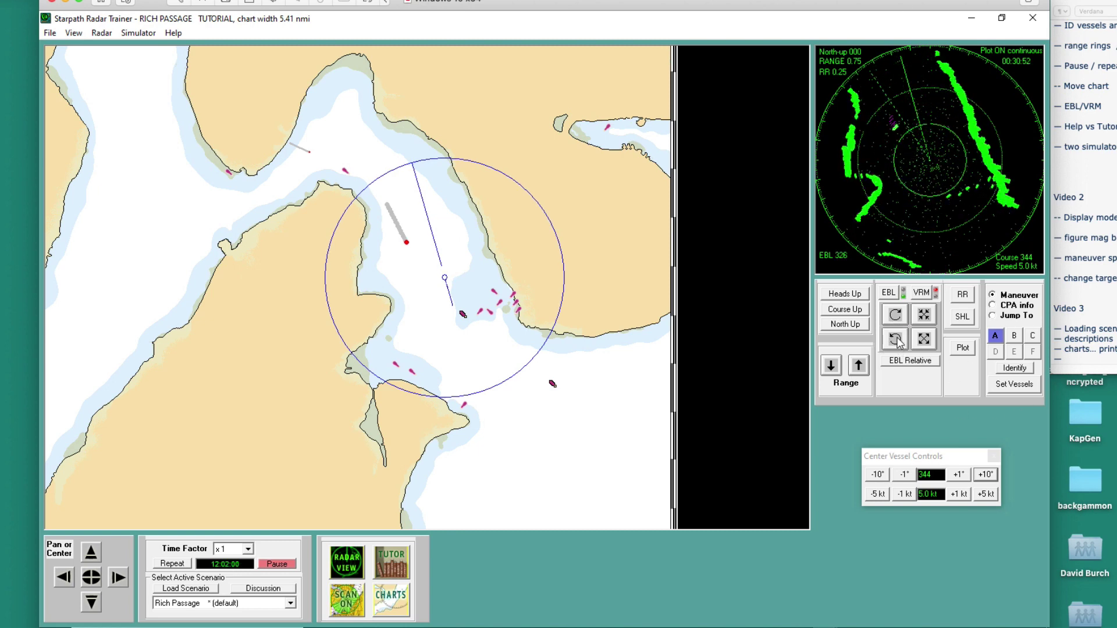
click(896, 340)
click(896, 339)
click(896, 339)
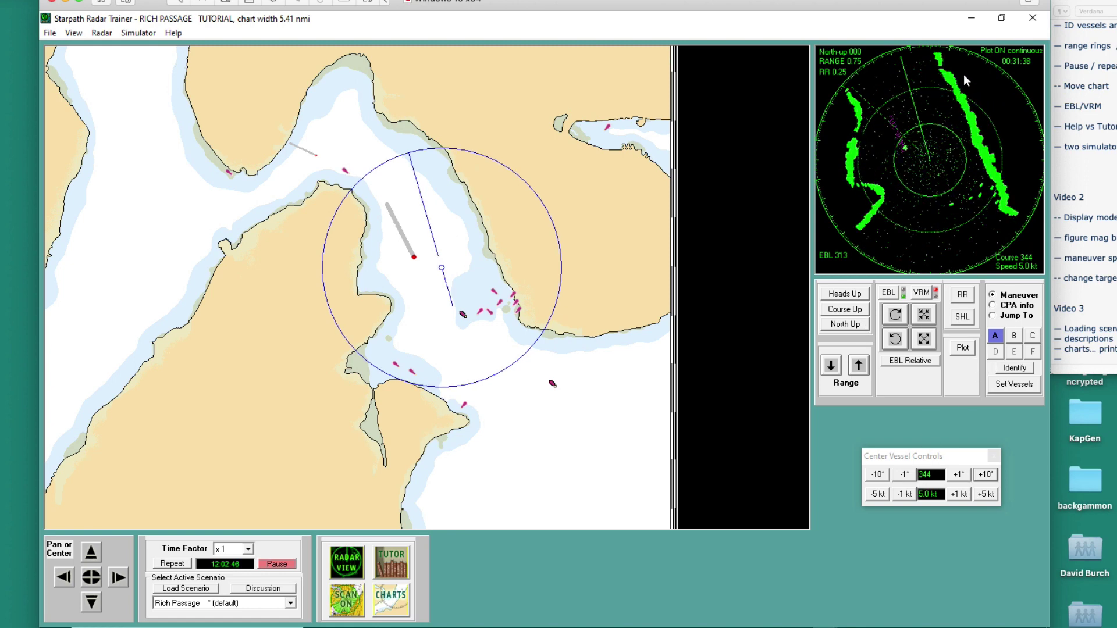
Step: Turn the center vessel right by 50° to course 034
click(986, 474)
click(986, 474)
click(985, 475)
drag(962, 460, 910, 438)
click(933, 454)
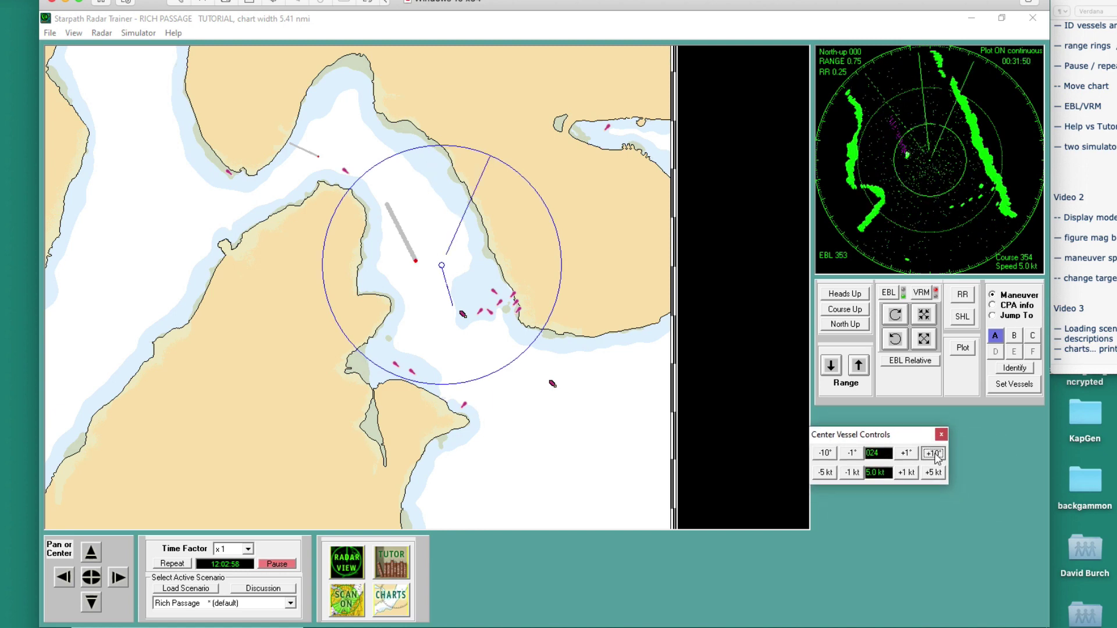
click(933, 454)
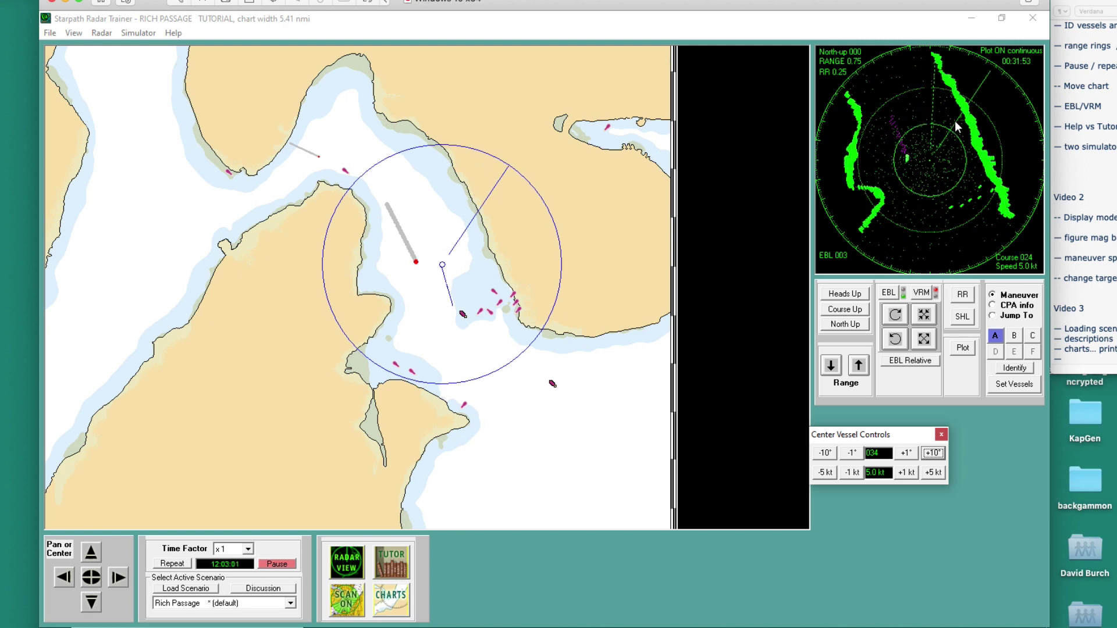
Step: Turn off the electronic bearing line and switch the radar display to course-up
click(902, 292)
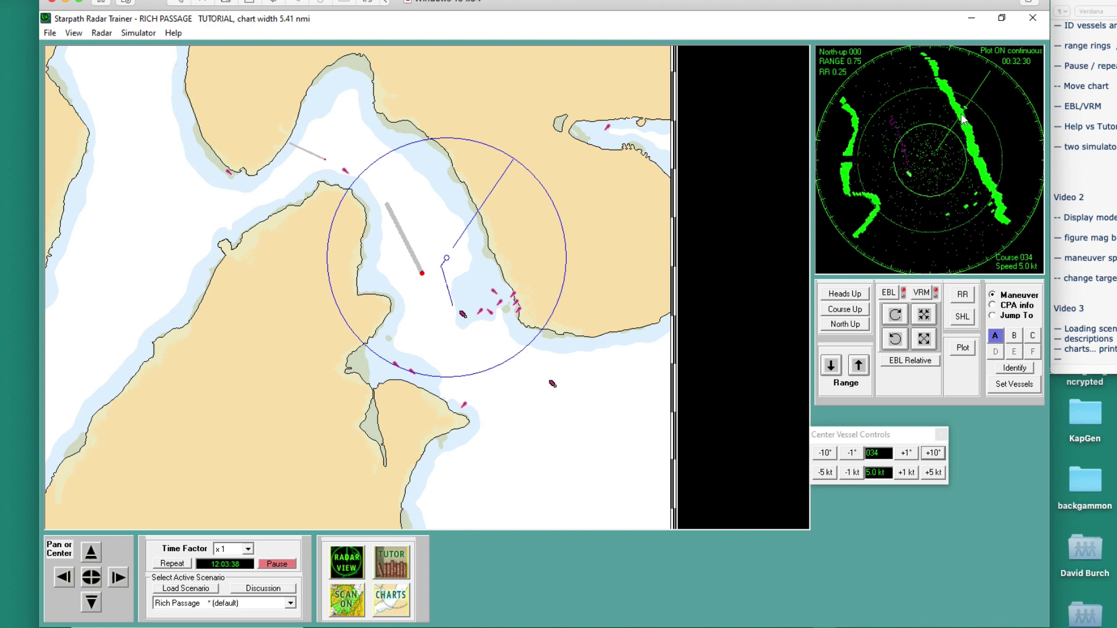
click(845, 309)
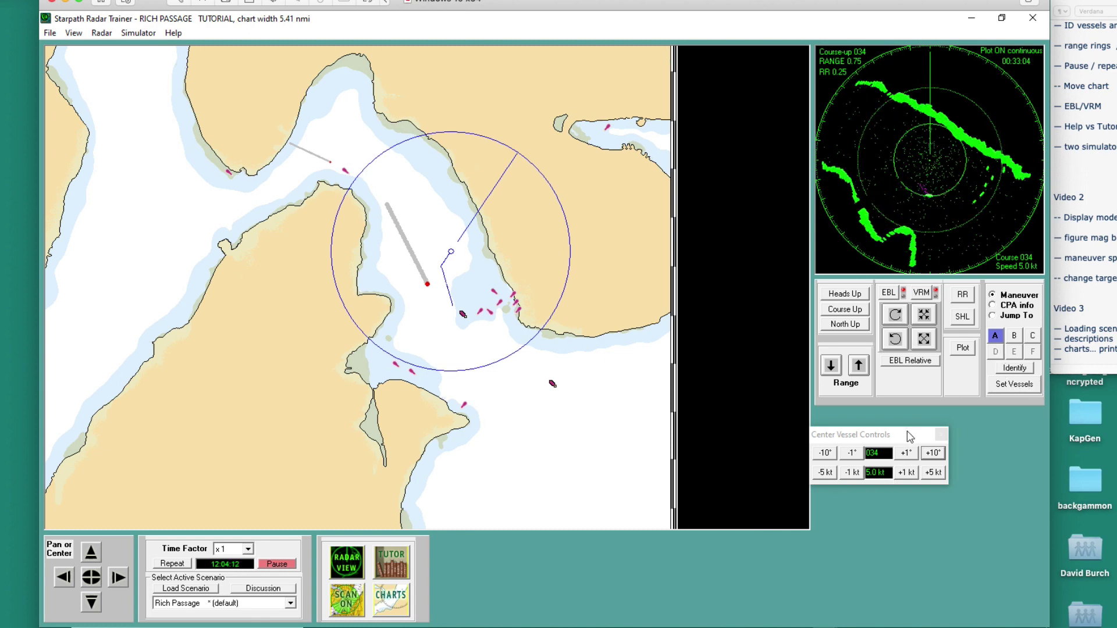
Step: Move the Center Vessel Controls window onto the chart's edge and turn the center vessel left by 20° to course 014
drag(907, 435, 775, 409)
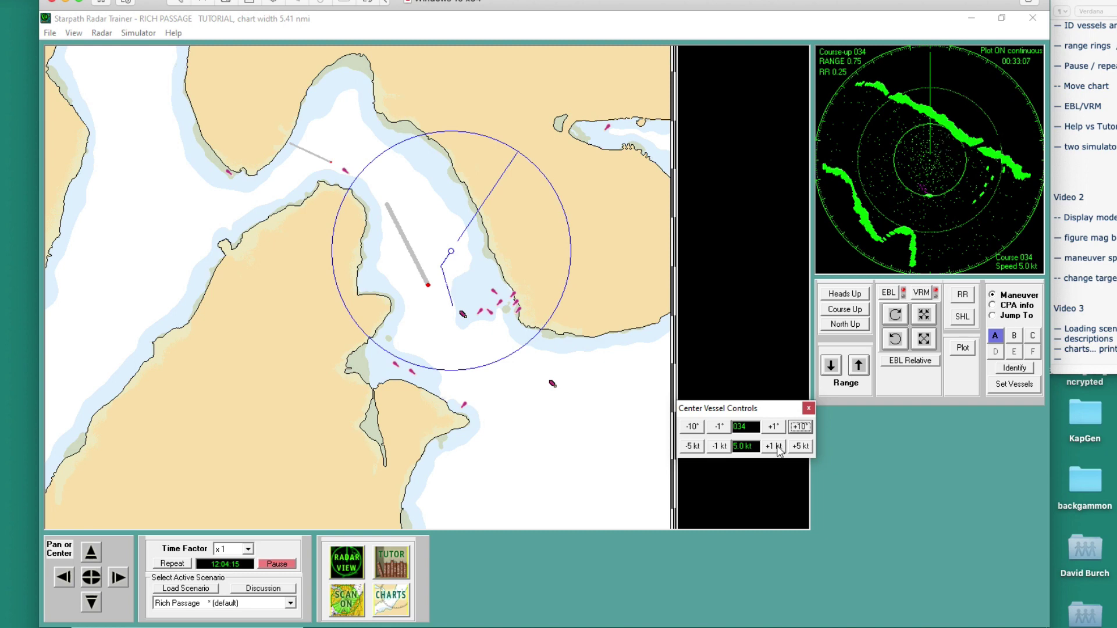
click(692, 427)
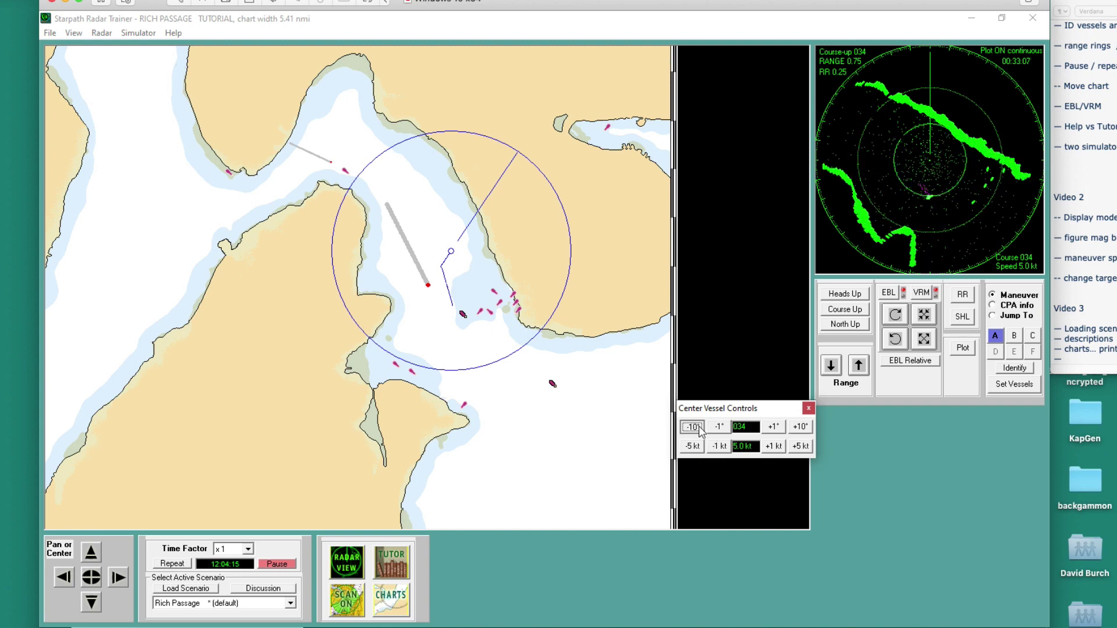
click(693, 427)
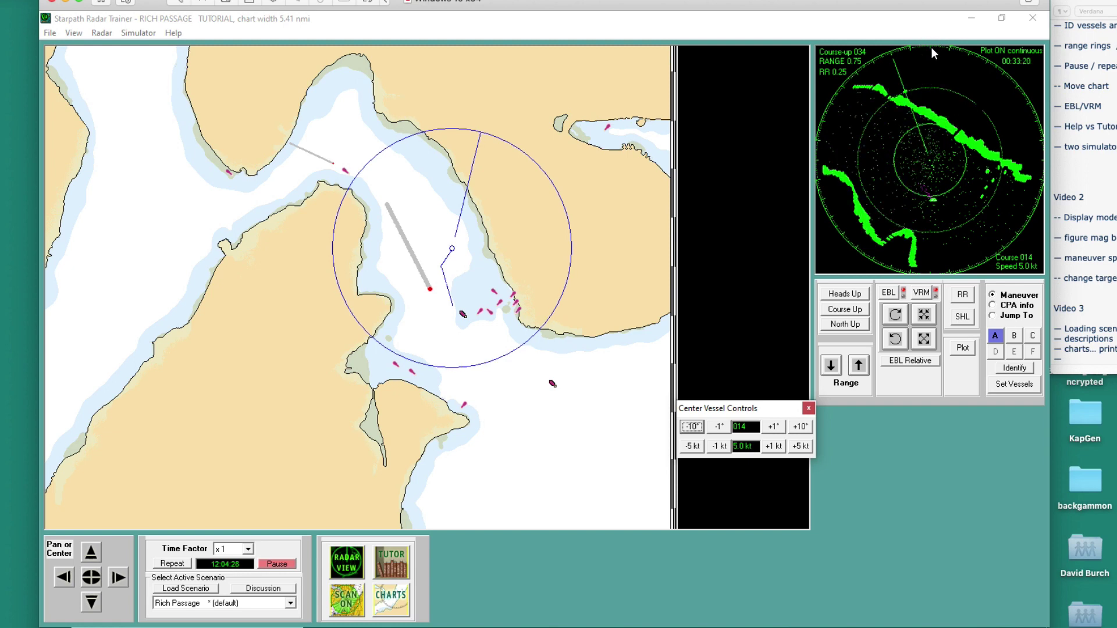
Step: Check the original course-up direction by rotating the electronic bearing line clockwise to 033, and turn the line off
click(889, 292)
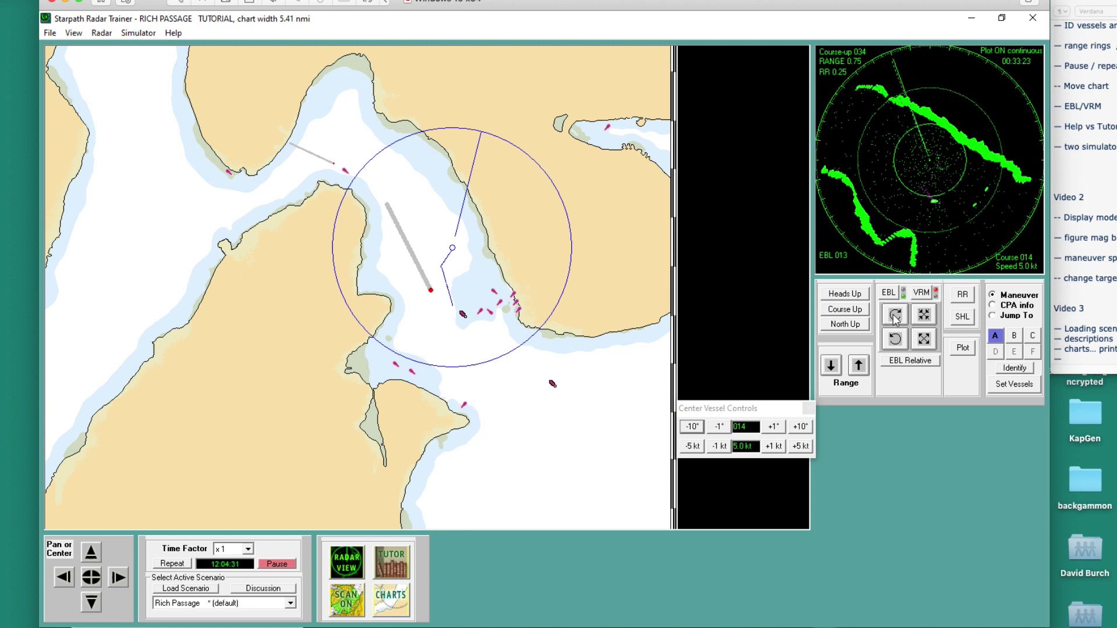
click(896, 317)
click(896, 317)
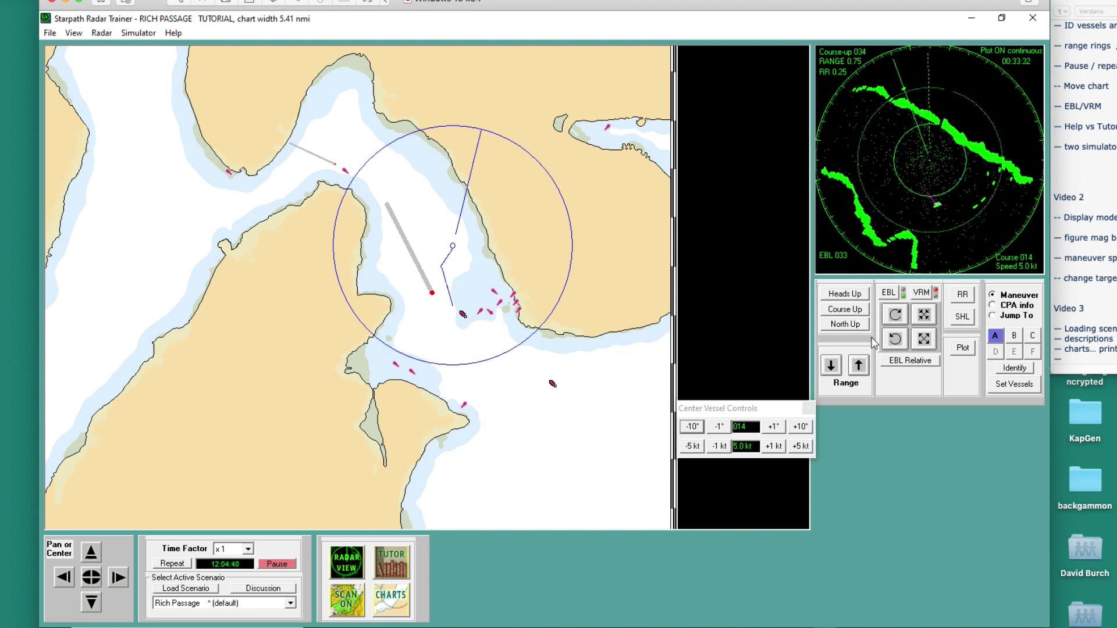
click(895, 339)
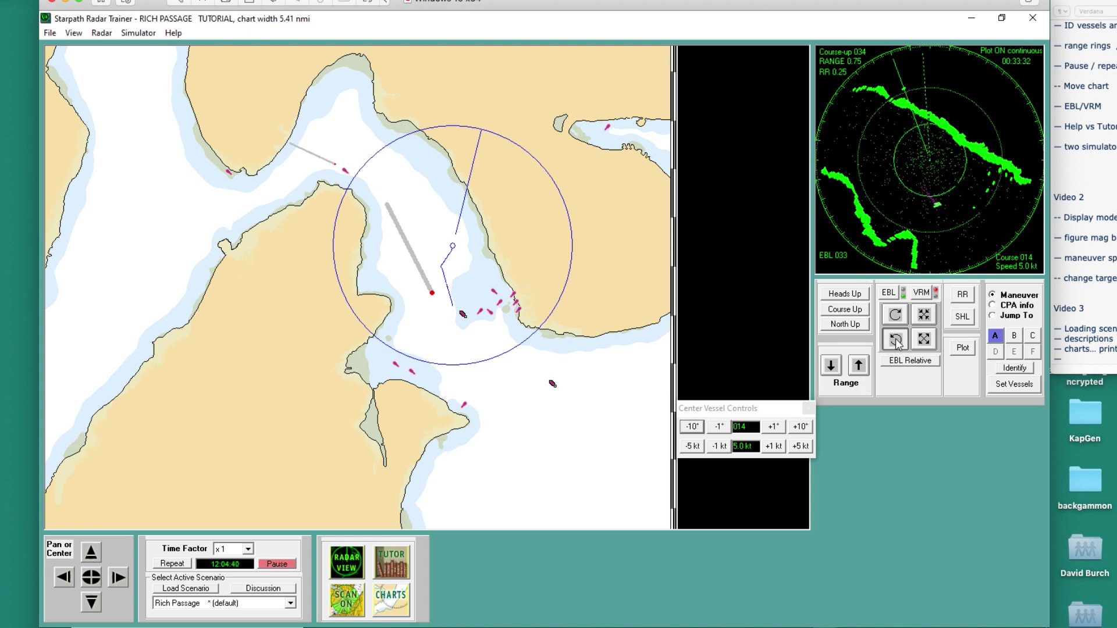
click(888, 293)
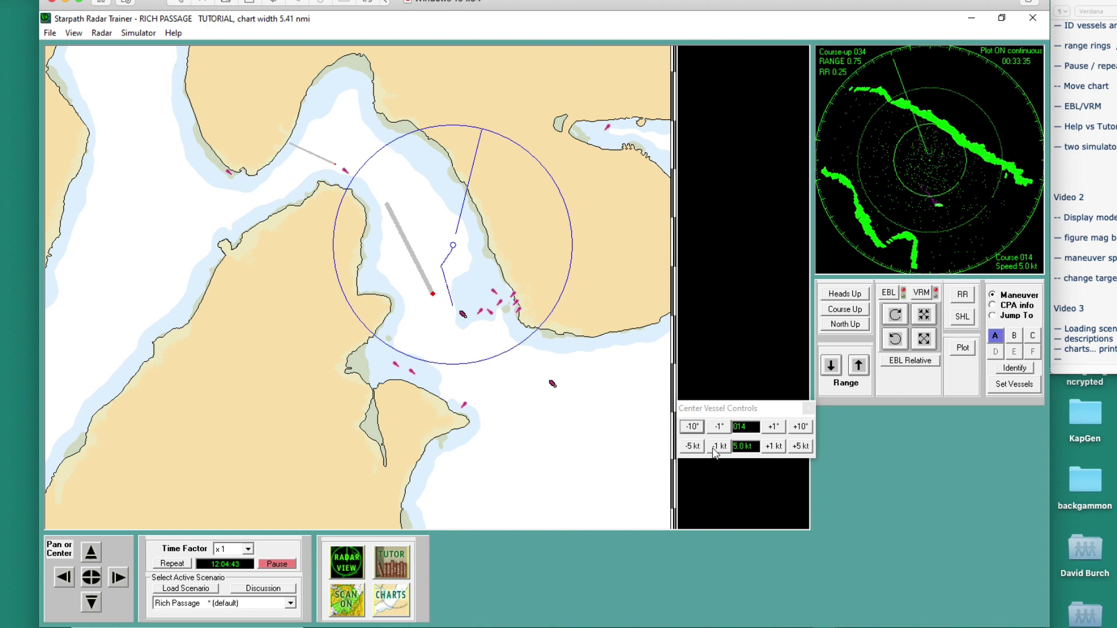
Step: Turn the center vessel left by 60° to course 314 and reset the course-up display to the new course
click(692, 427)
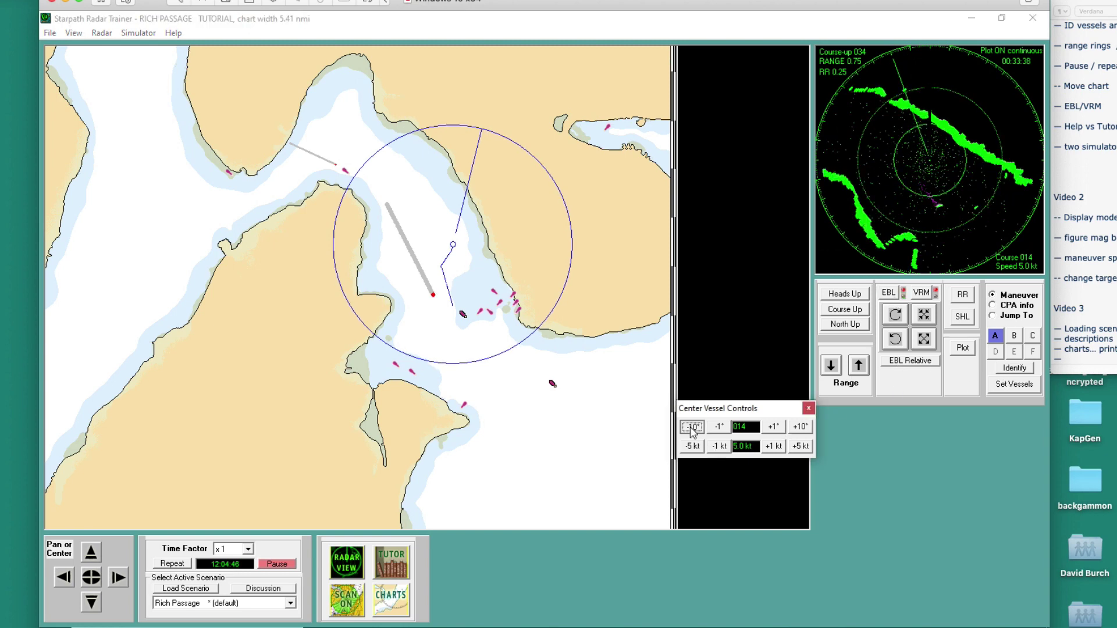
click(692, 427)
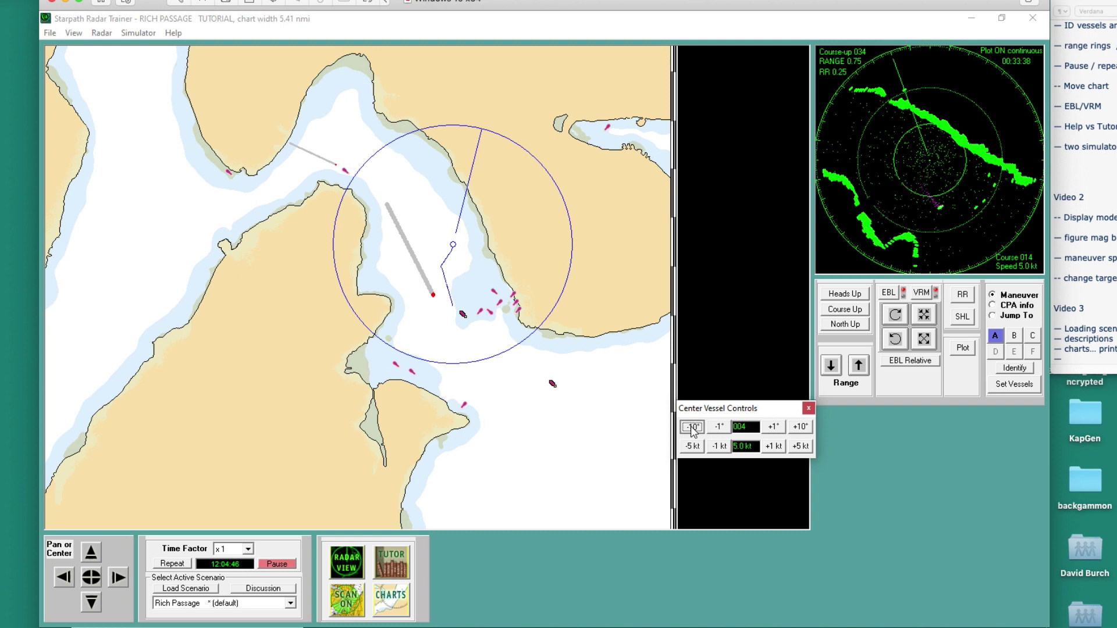
click(691, 428)
click(693, 429)
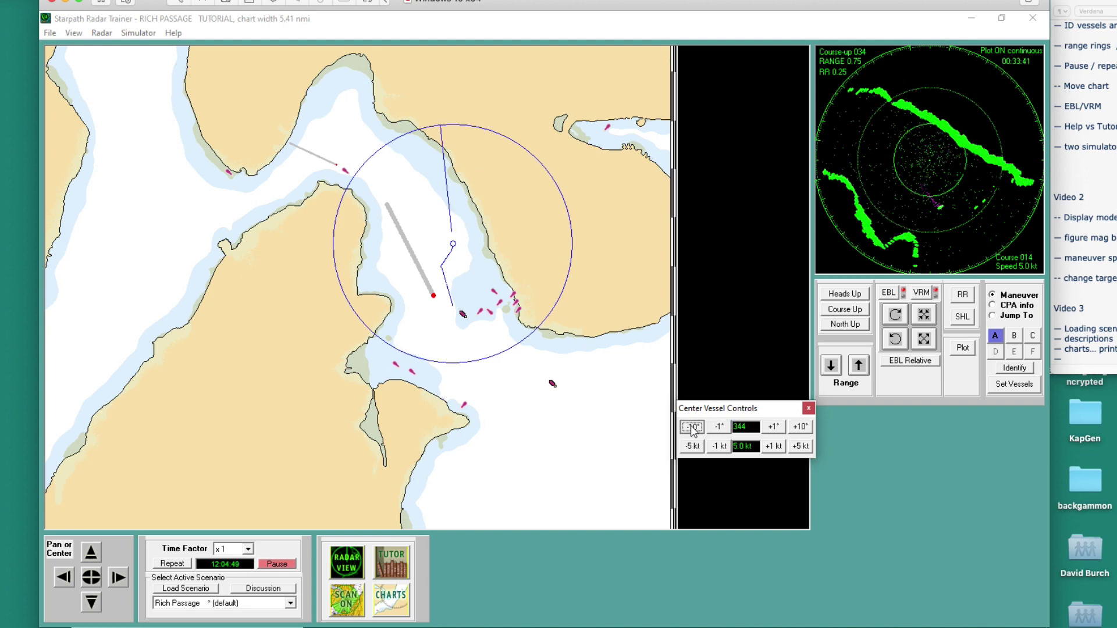
click(693, 429)
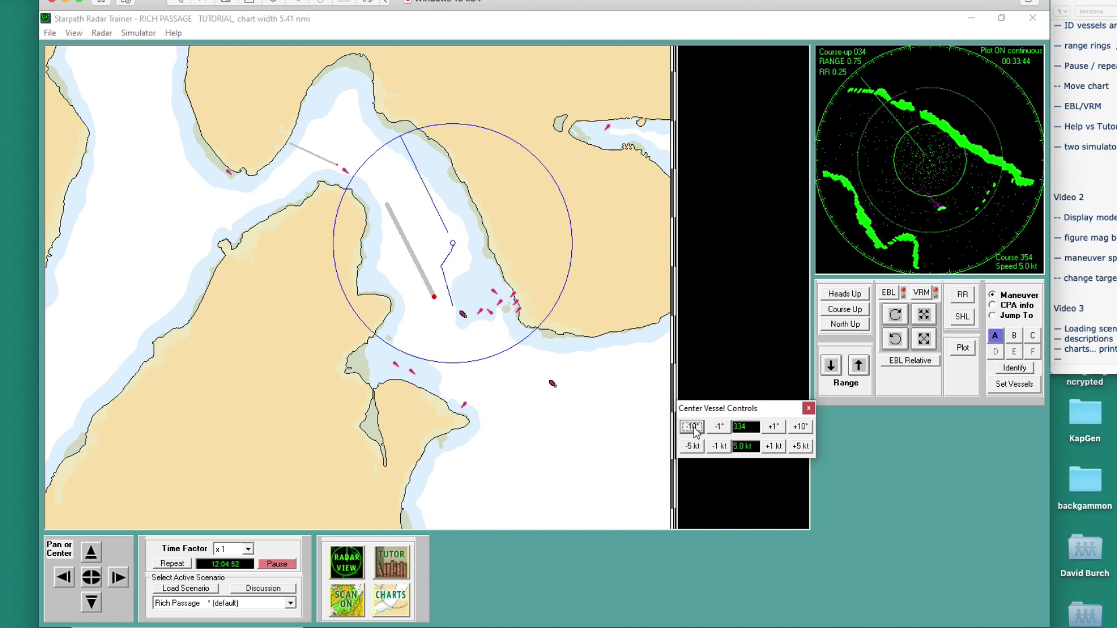
click(692, 429)
click(693, 428)
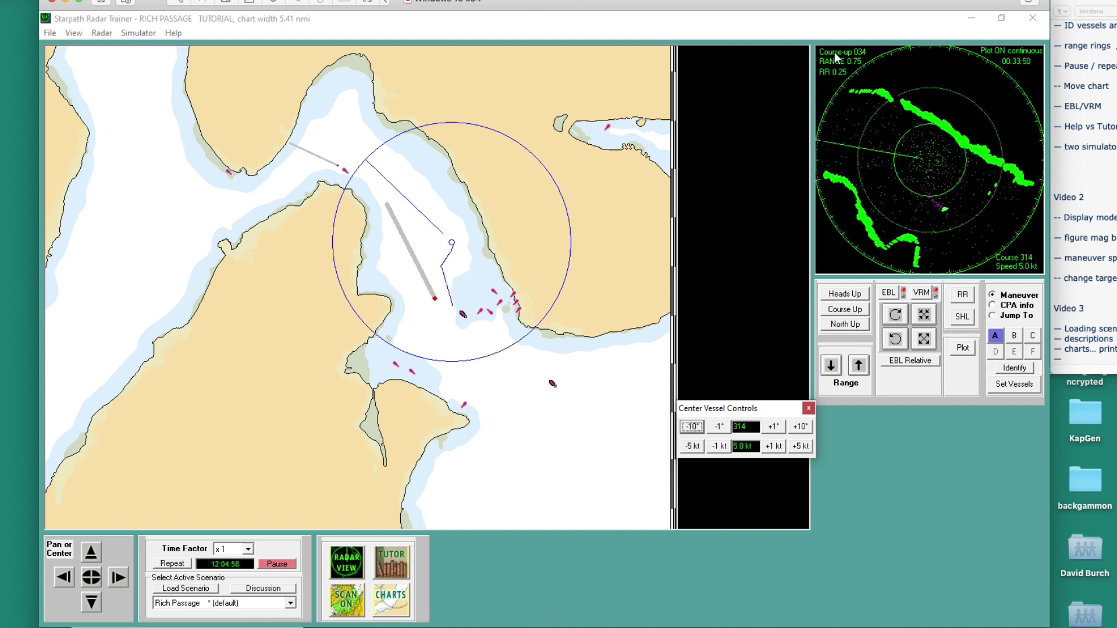
click(845, 311)
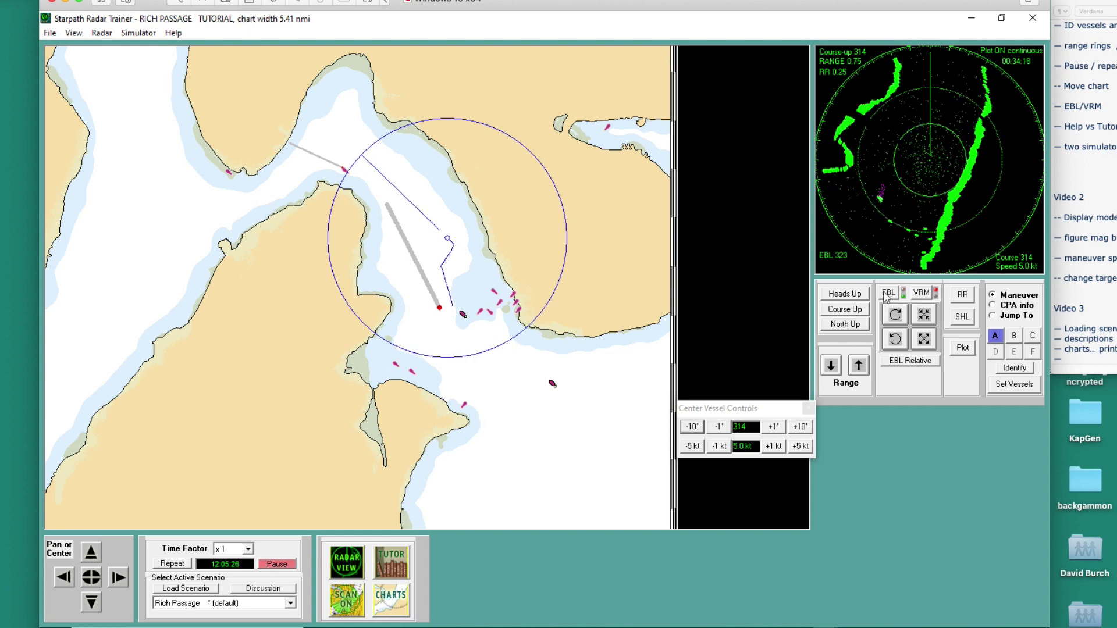
Step: Rotate the electronic bearing line counterclockwise to 220 and switch the radar display to north-up
click(895, 315)
click(895, 343)
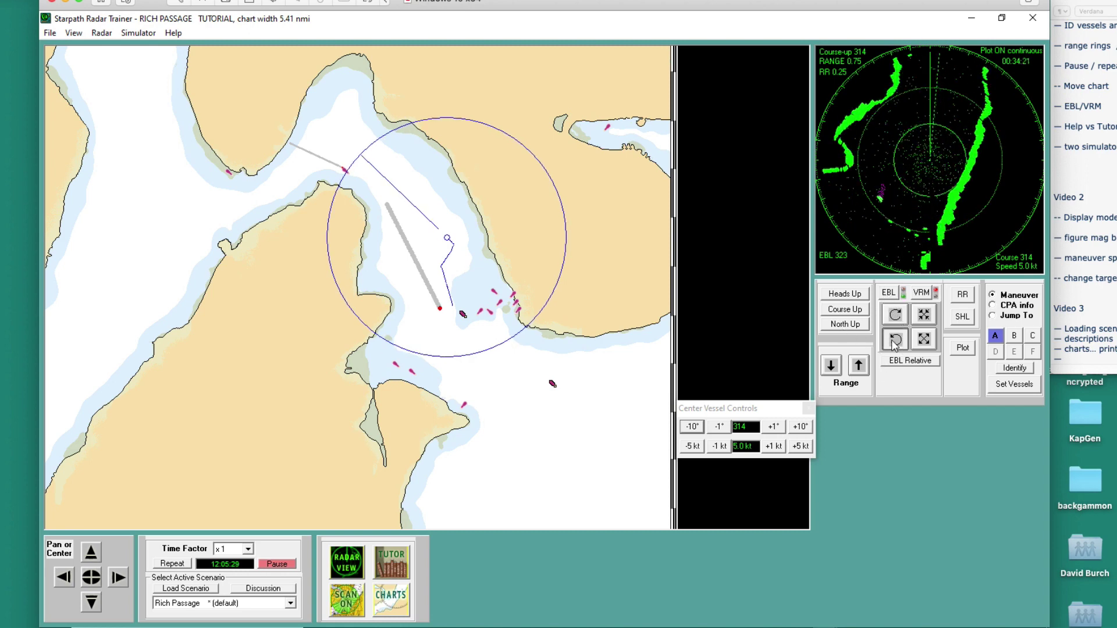
click(894, 344)
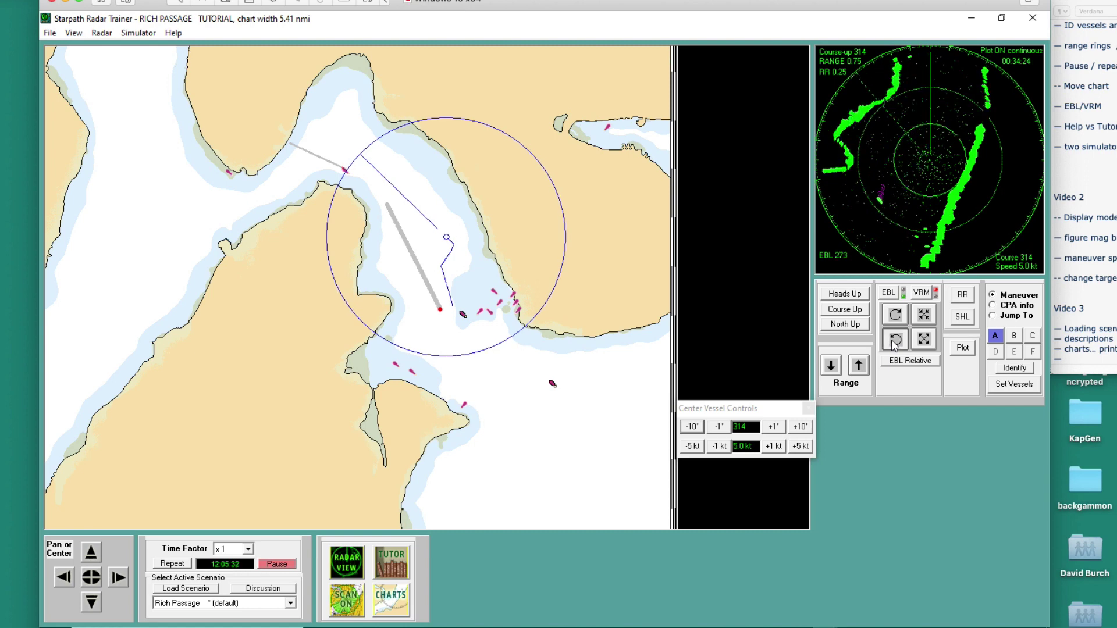
click(895, 343)
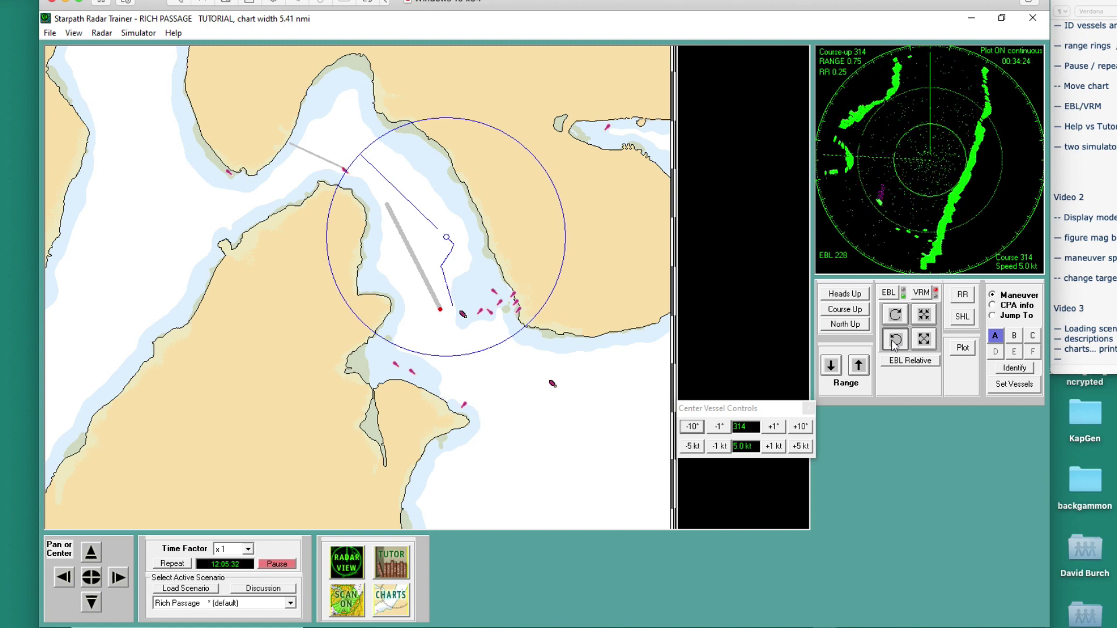
click(894, 340)
click(895, 340)
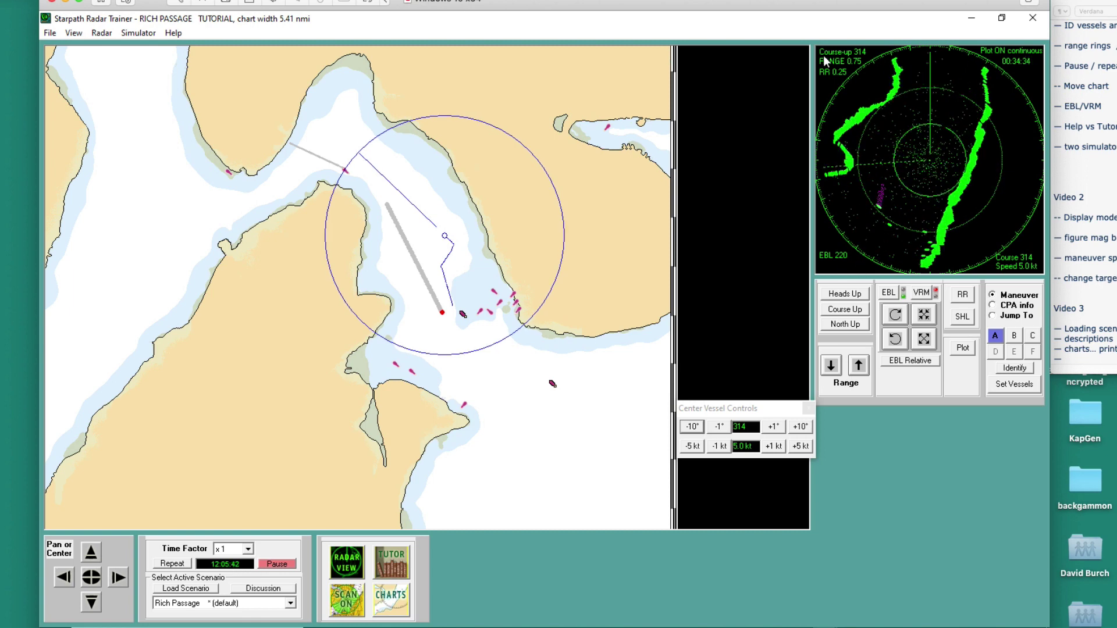
click(841, 325)
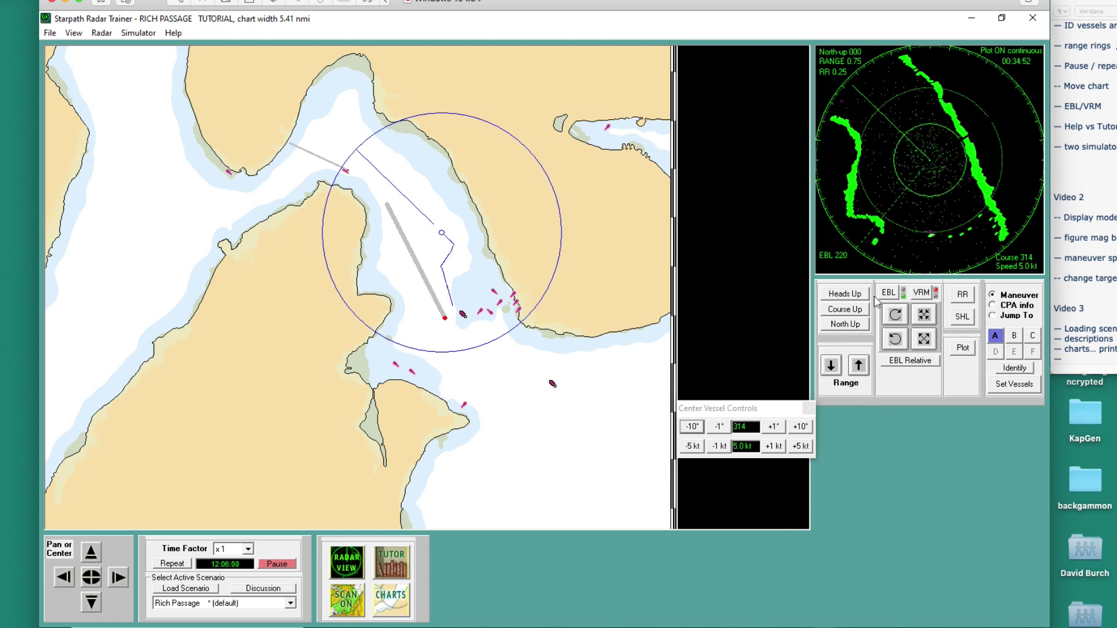
Step: Clear the vessel controls away from the radar and relocate the center vessel to the channel west of the peninsula using Set Vessels
drag(785, 410, 725, 416)
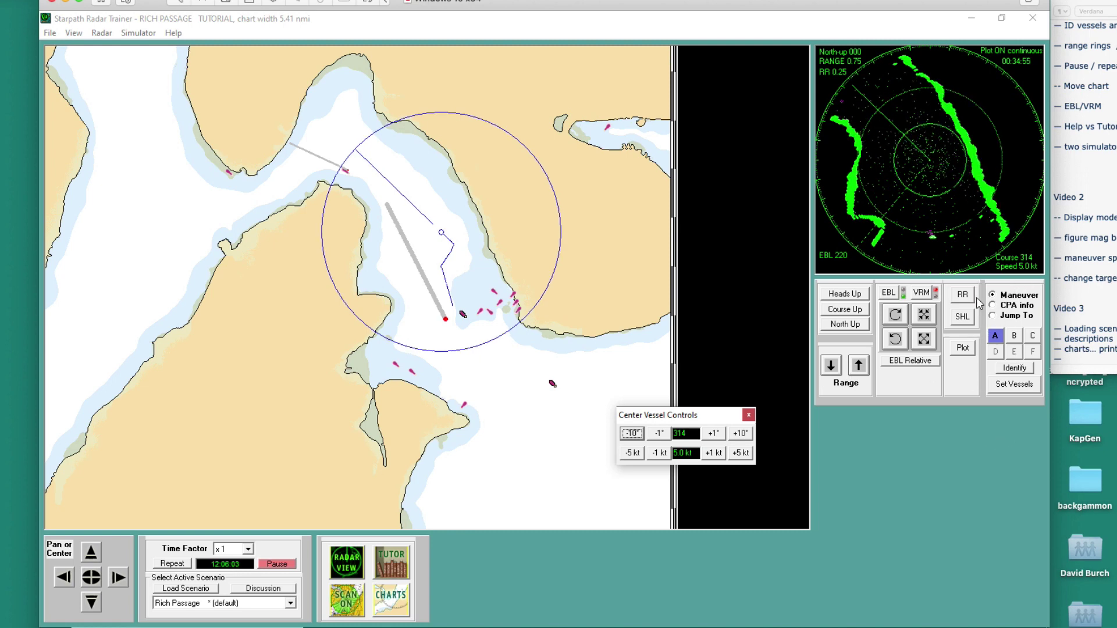
click(1010, 385)
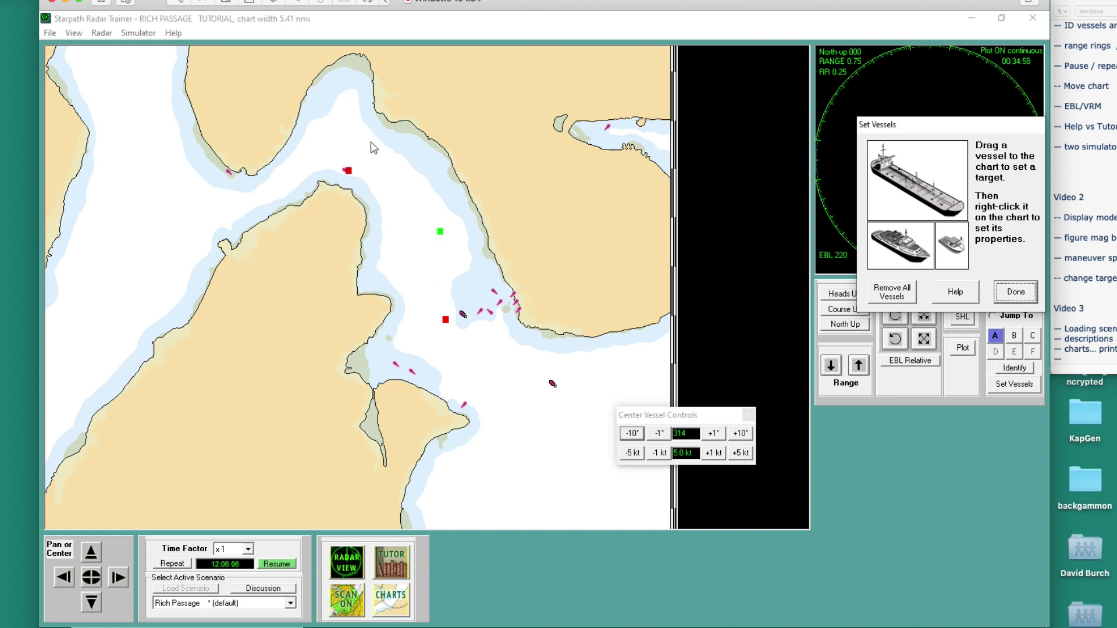
drag(442, 233, 442, 232)
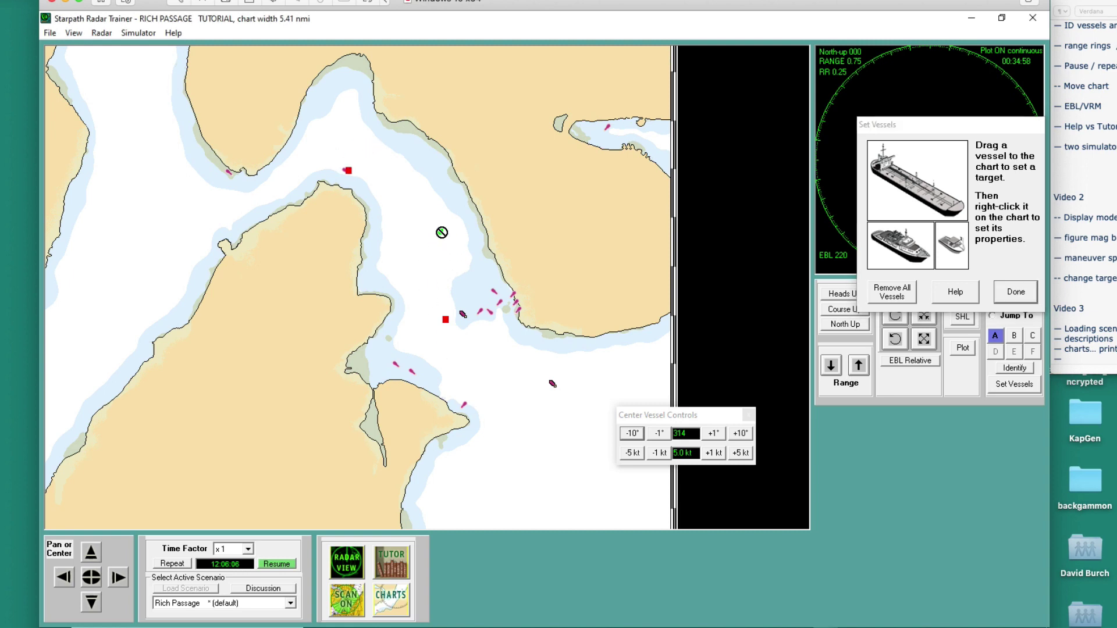
drag(110, 253, 110, 254)
click(1016, 292)
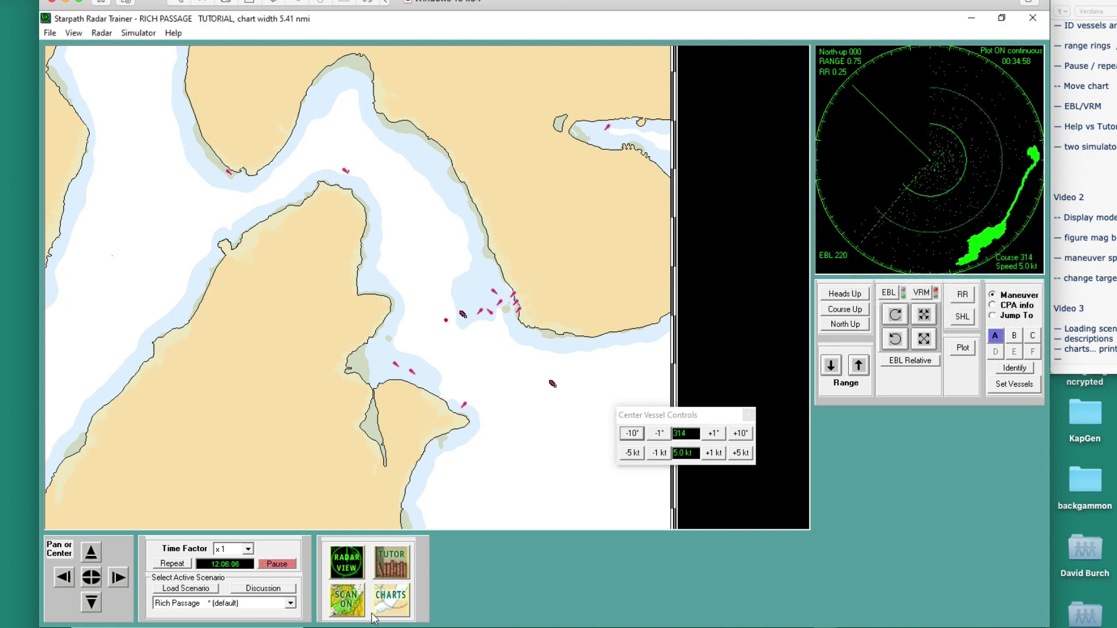
Step: Show the radar scan on the chart and center the chart on the relocated center vessel
click(348, 602)
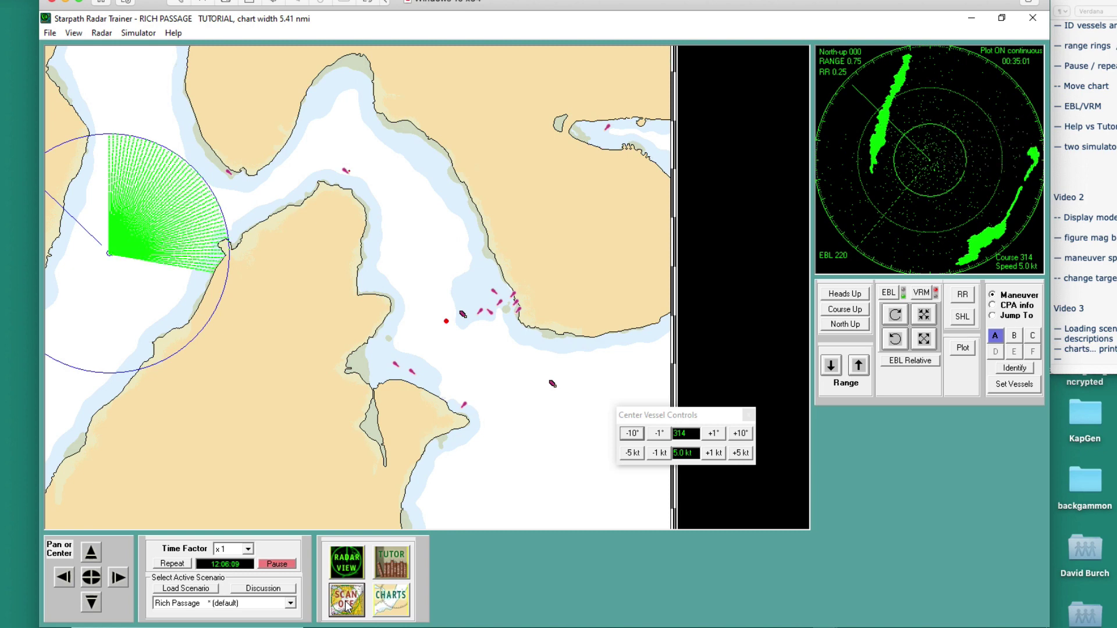
click(92, 579)
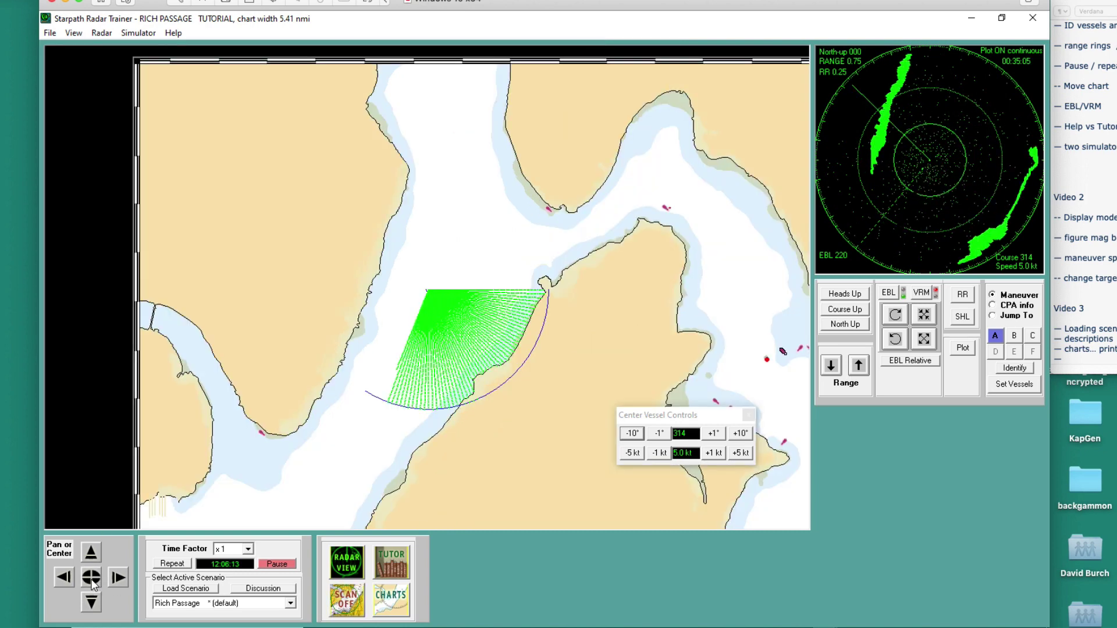
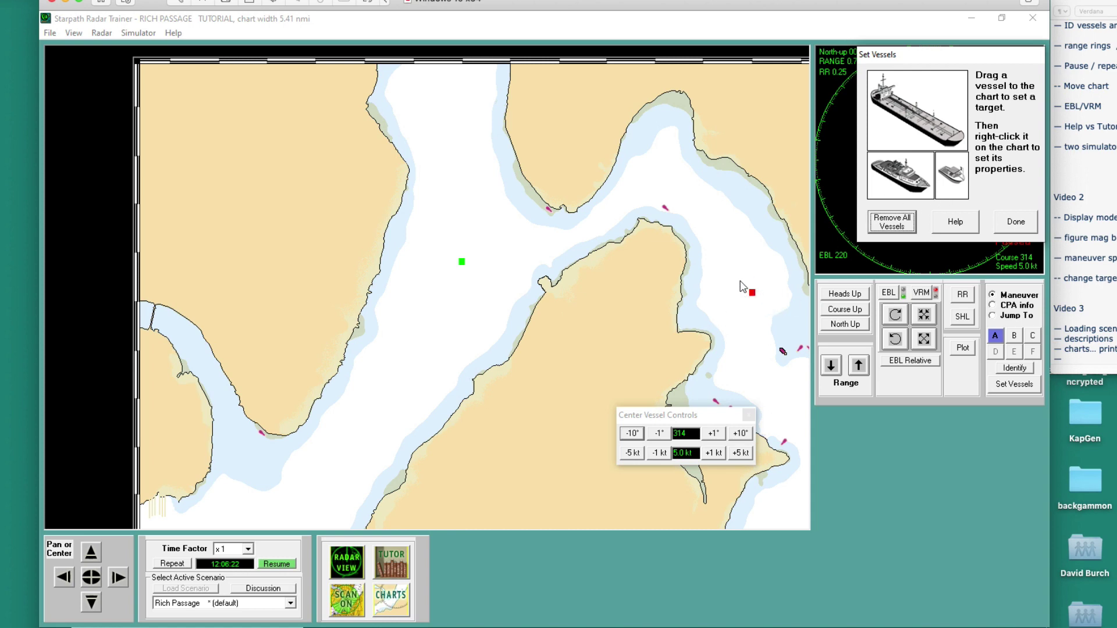
Step: Place a small target vessel near the northern channel's west shore, northwest of the center vessel, and finish setting vessels
drag(960, 179, 423, 139)
click(1014, 227)
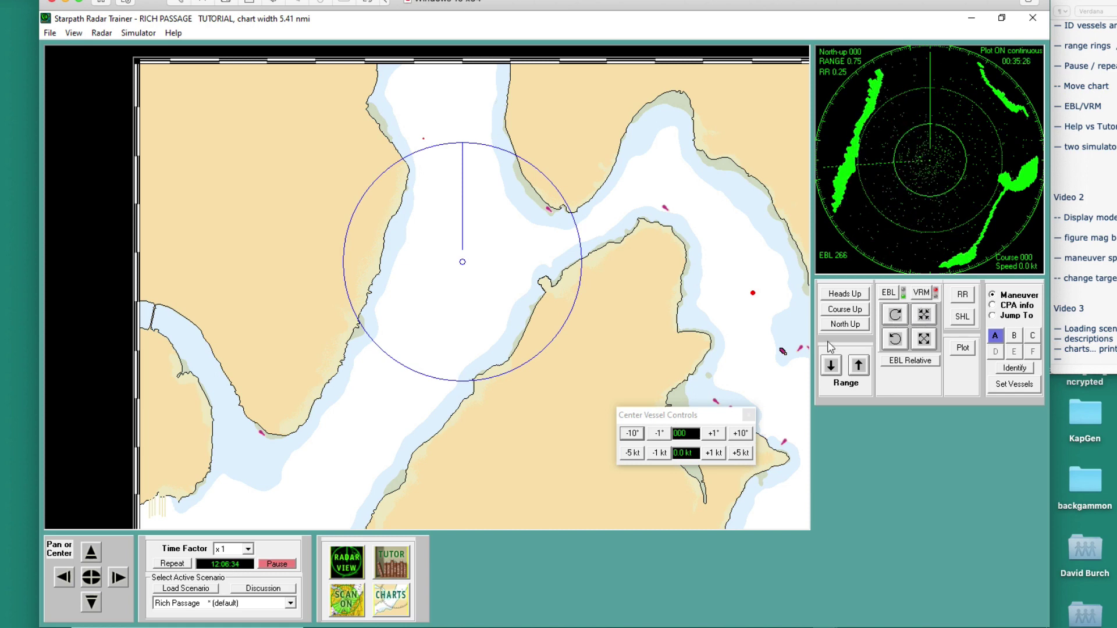
Step: Increase the radar range to 3 and display the radar scan over the chart
click(858, 366)
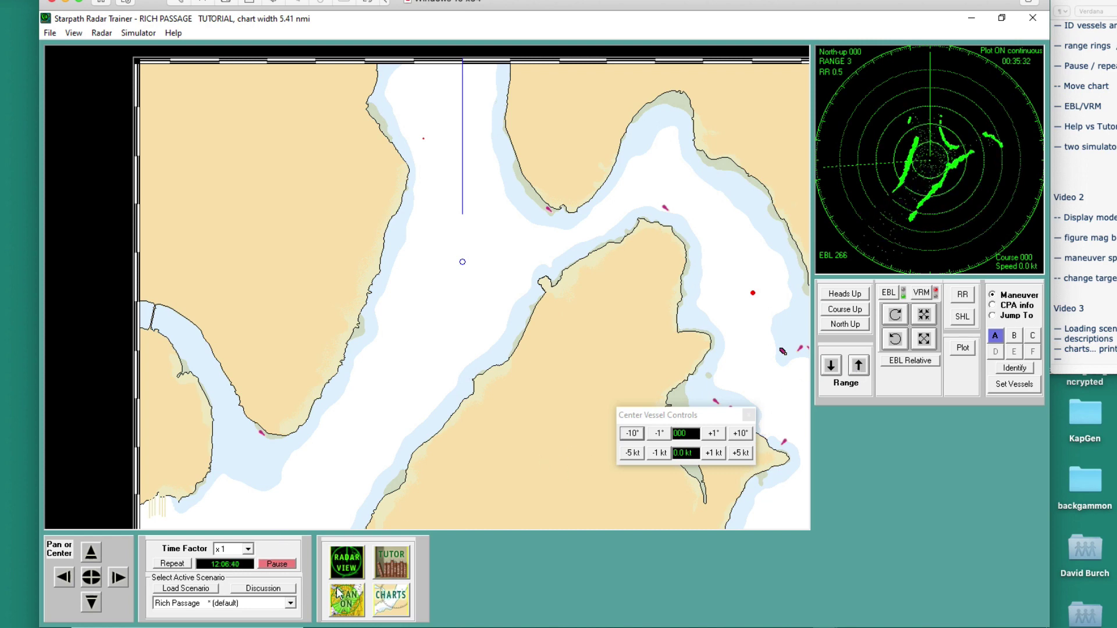
click(338, 603)
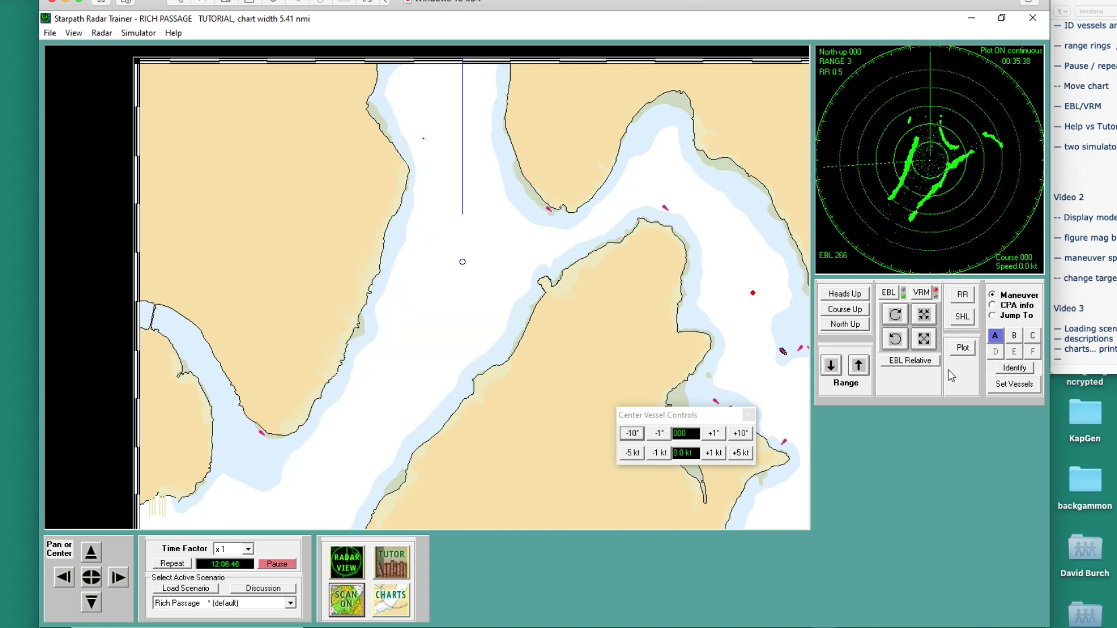
Step: Identify the target vessels on the radar display
click(1016, 370)
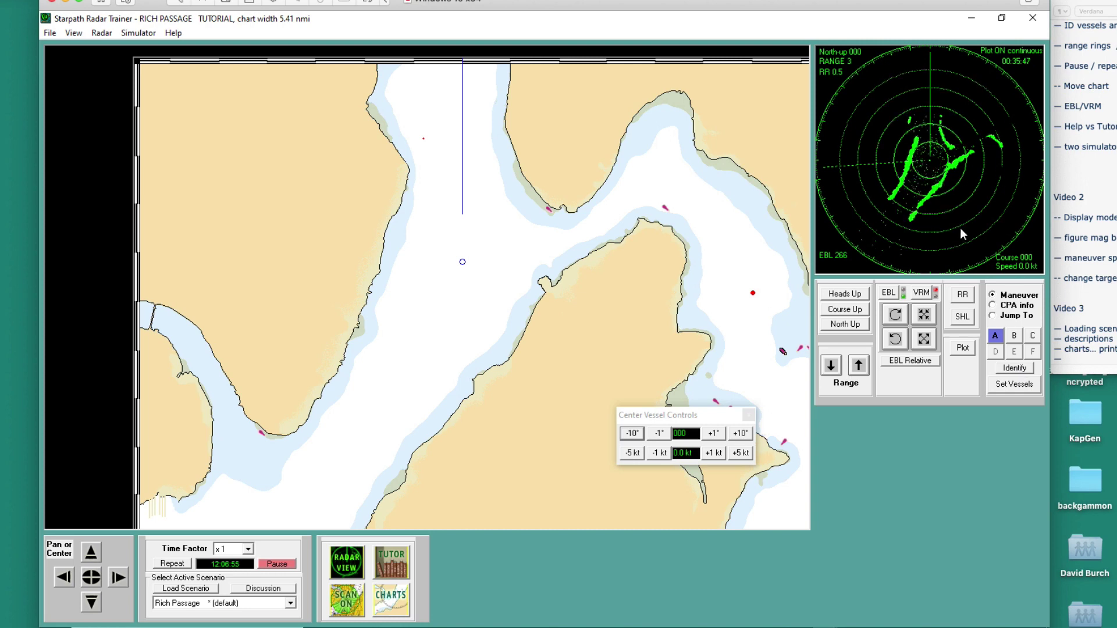
click(1015, 369)
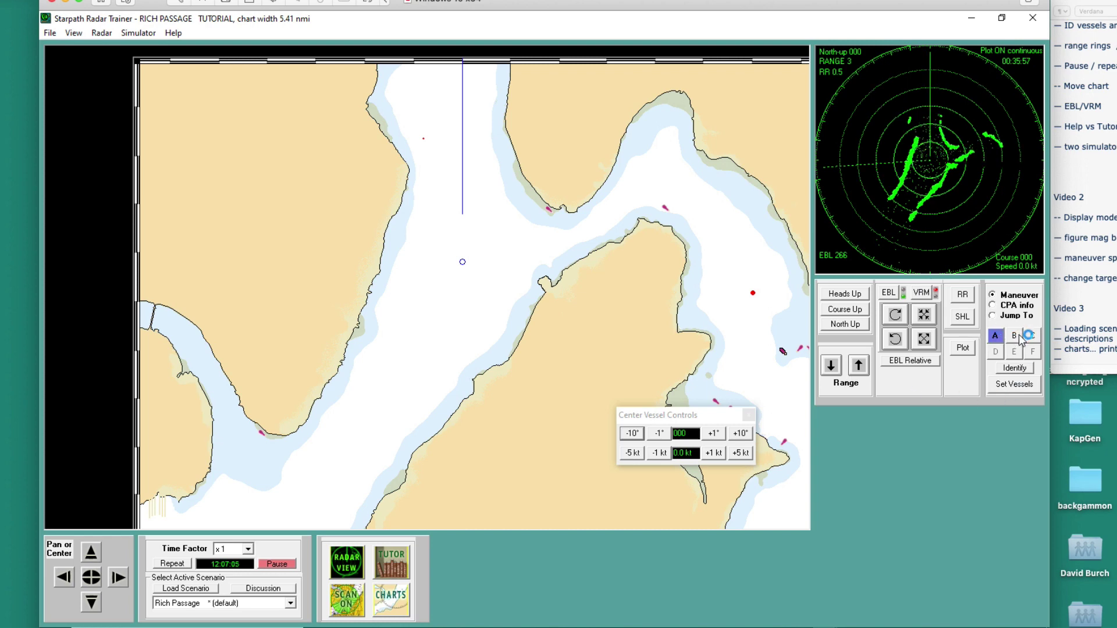
Step: Maneuver target vessel B by changing its speed to 12 kt and carry out the maneuver
click(1001, 294)
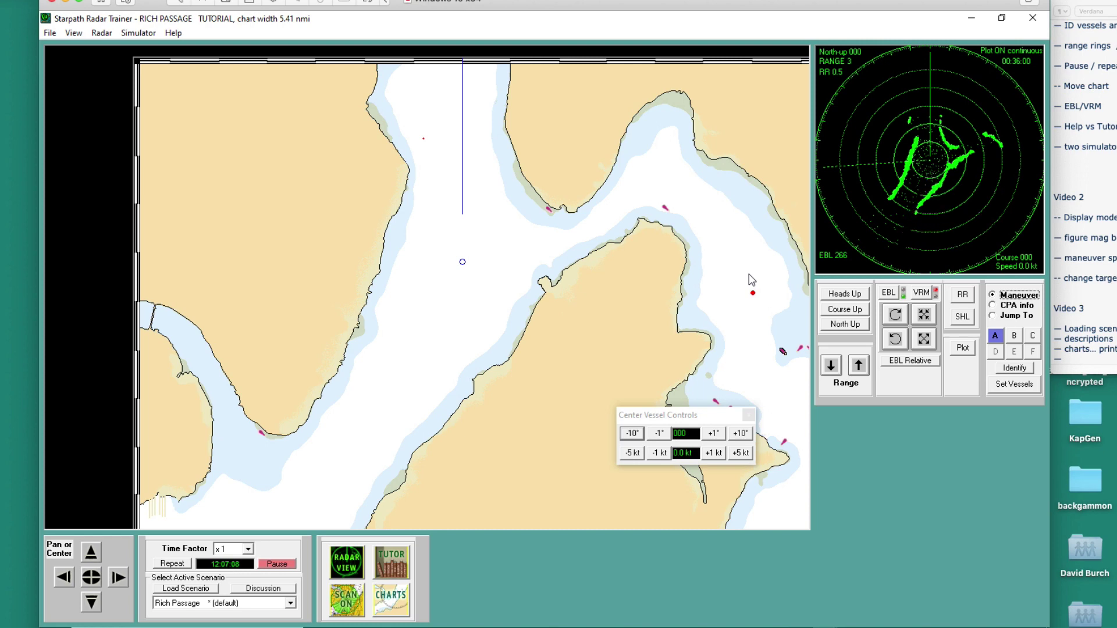
click(1014, 336)
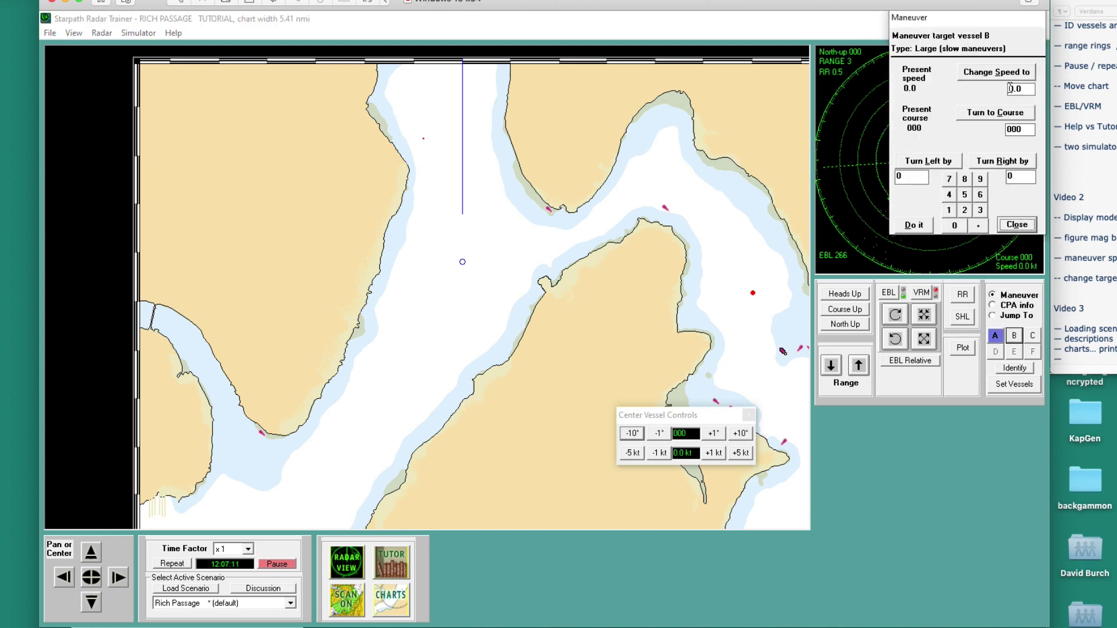
double_click(1022, 88)
text(12)
double_click(1025, 129)
click(916, 226)
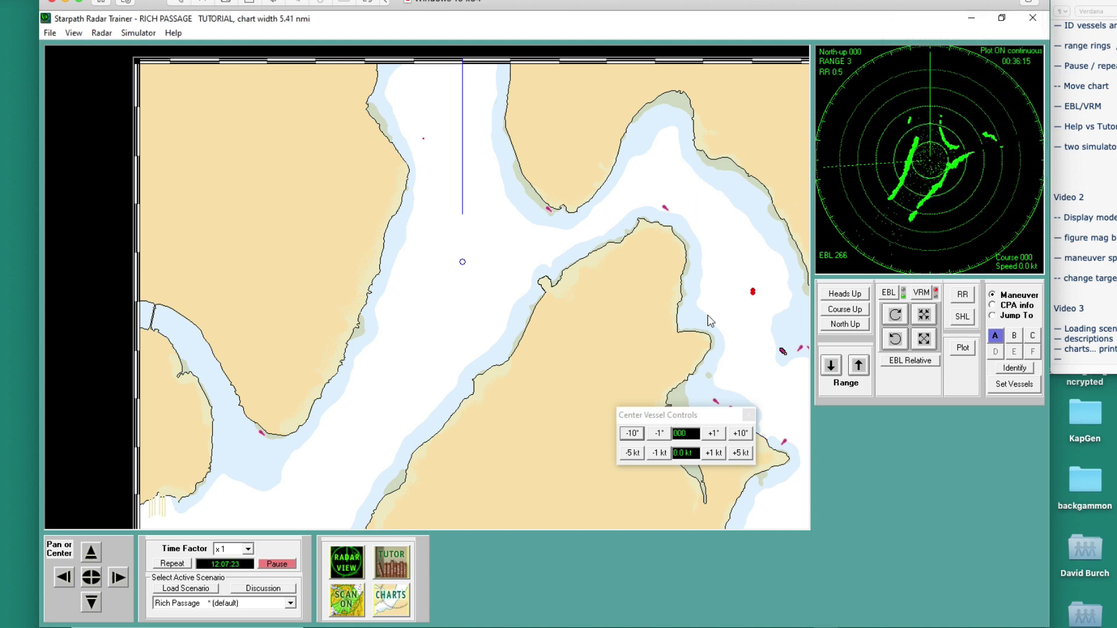